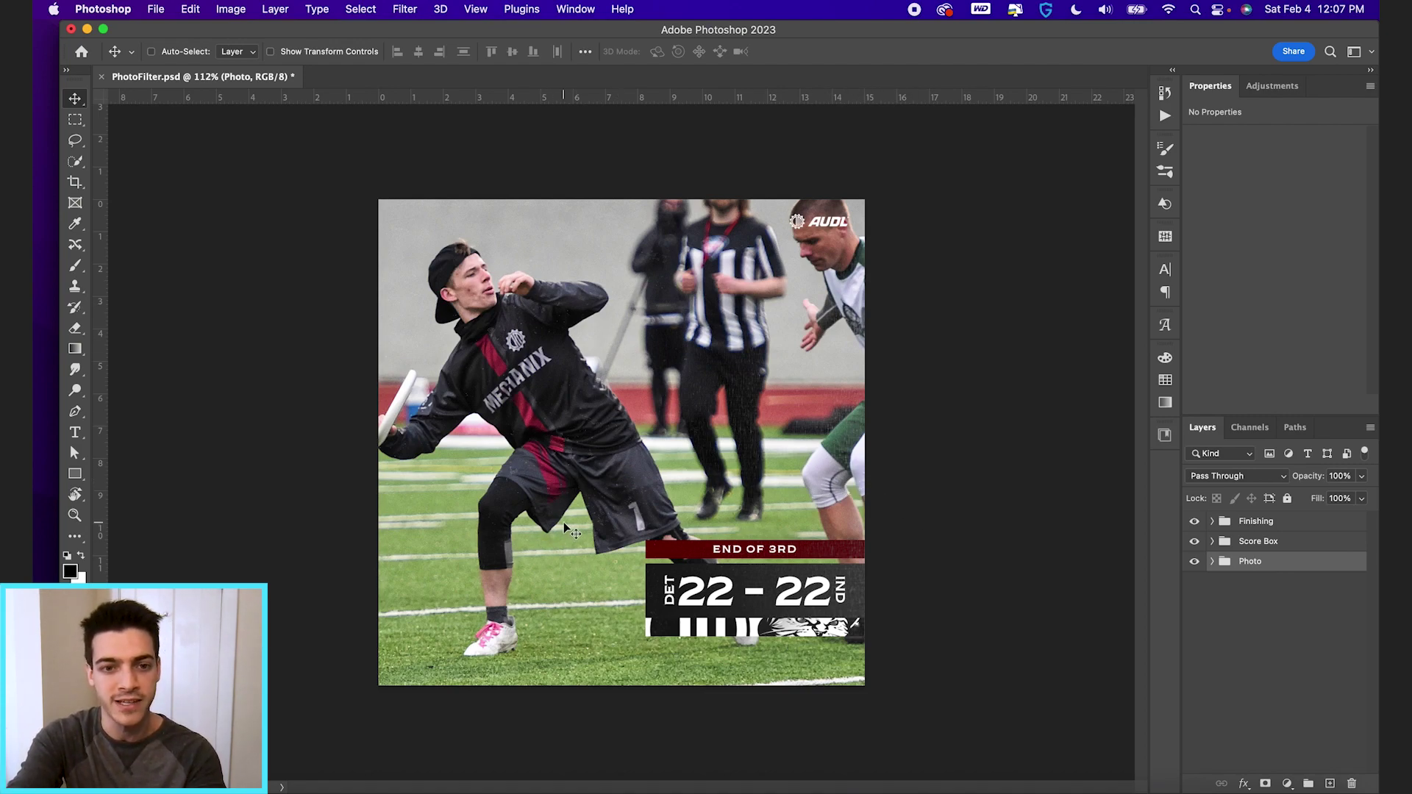
Create a new group named Filter and add a Curves 1 adjustment layer inside it
left_click(1309, 783)
double_click(1255, 562)
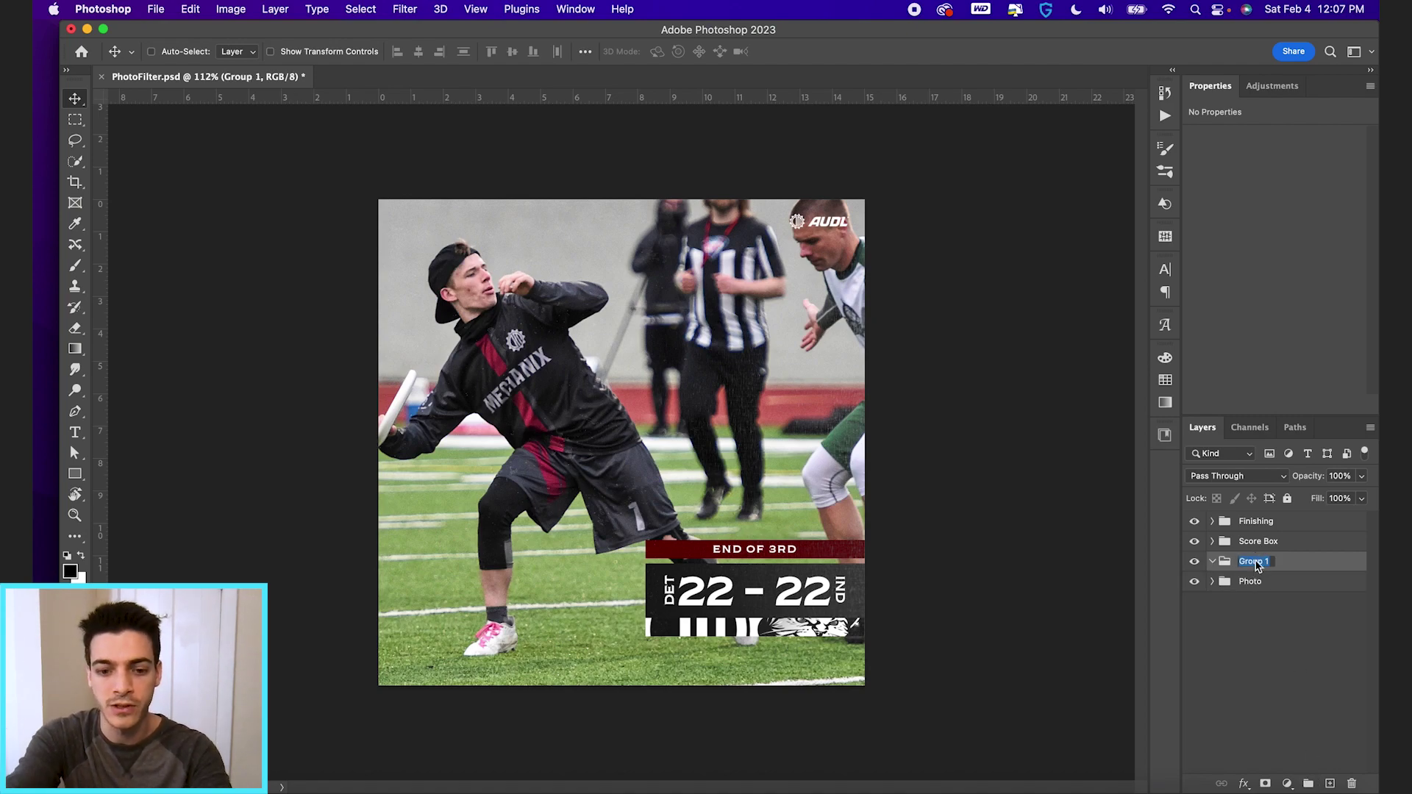
type("Filter")
key("Return")
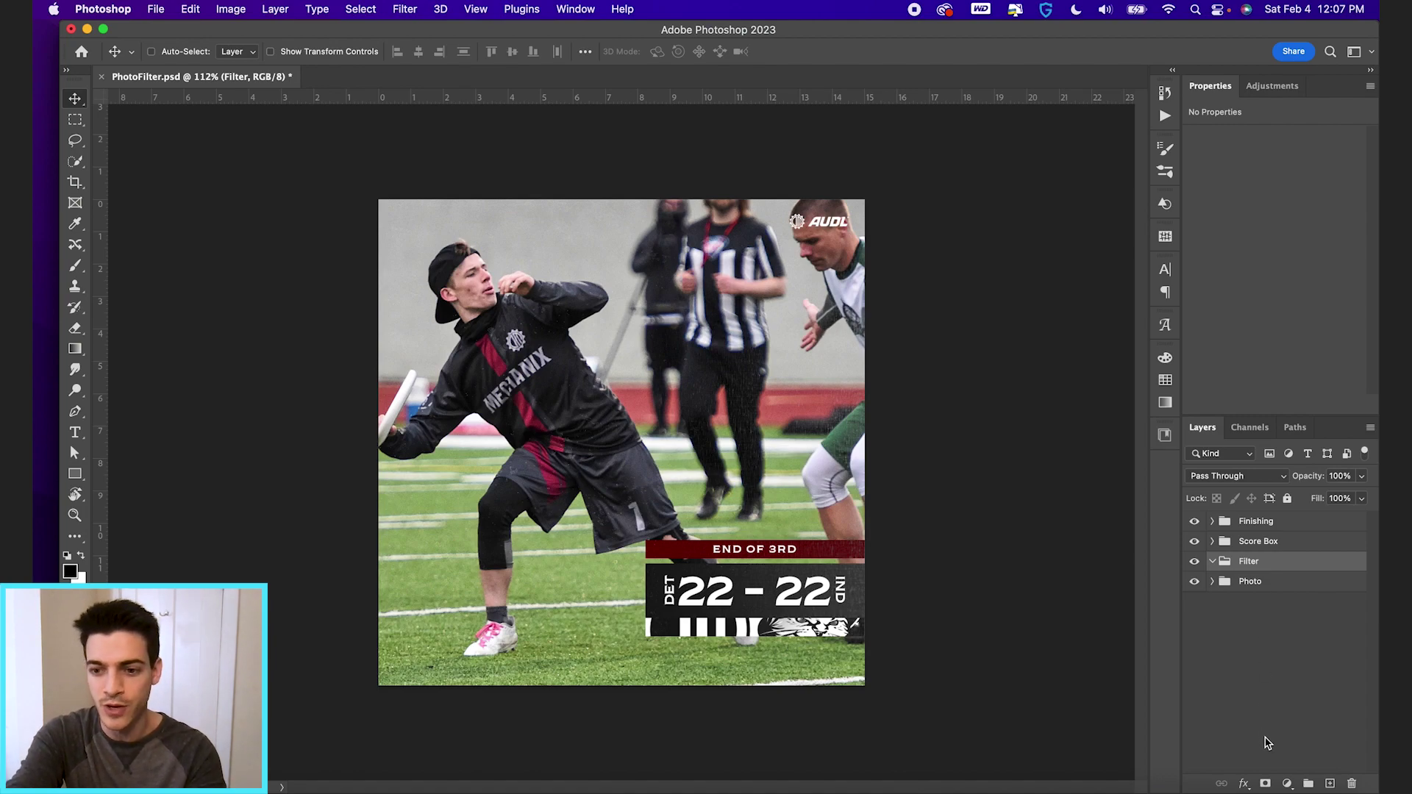
left_click(1287, 784)
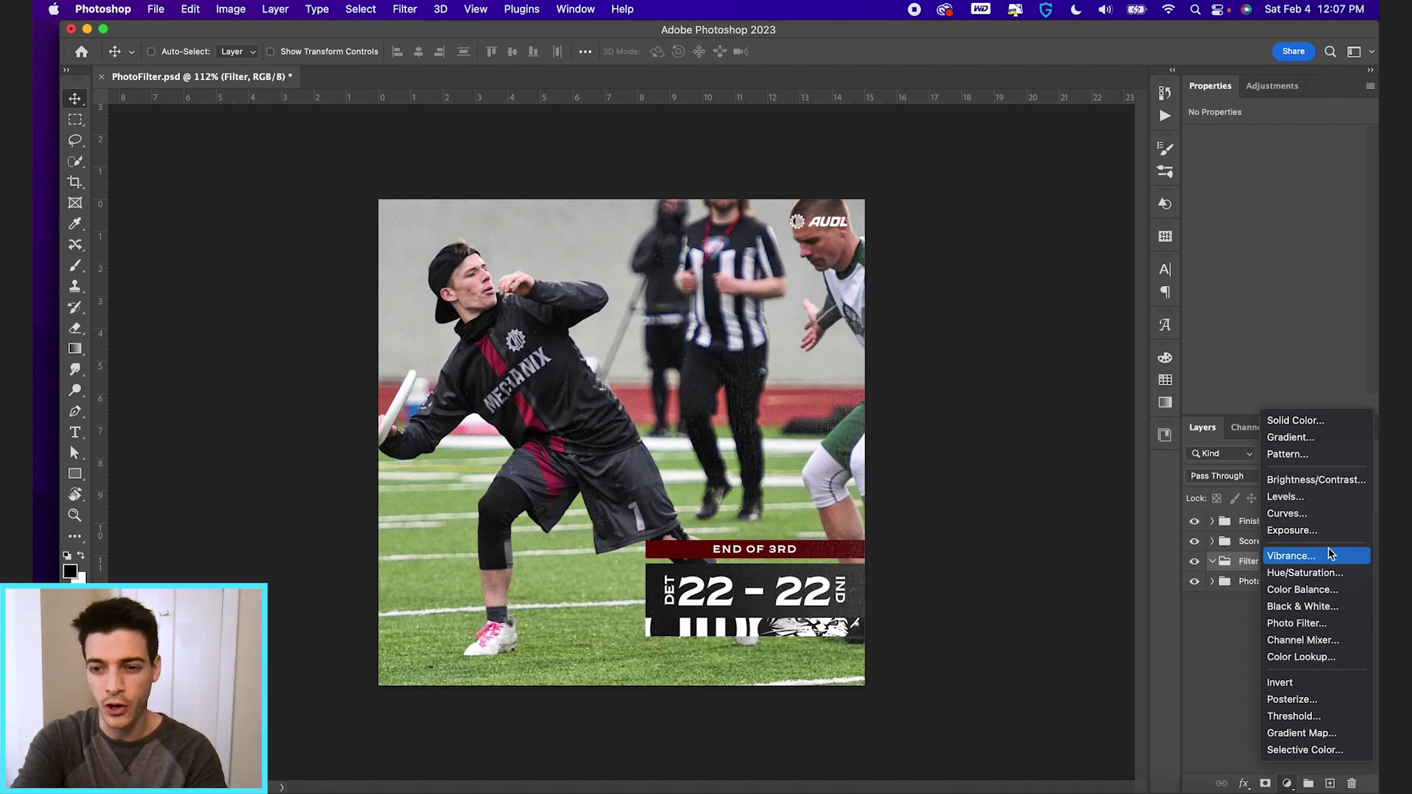
left_click(1319, 514)
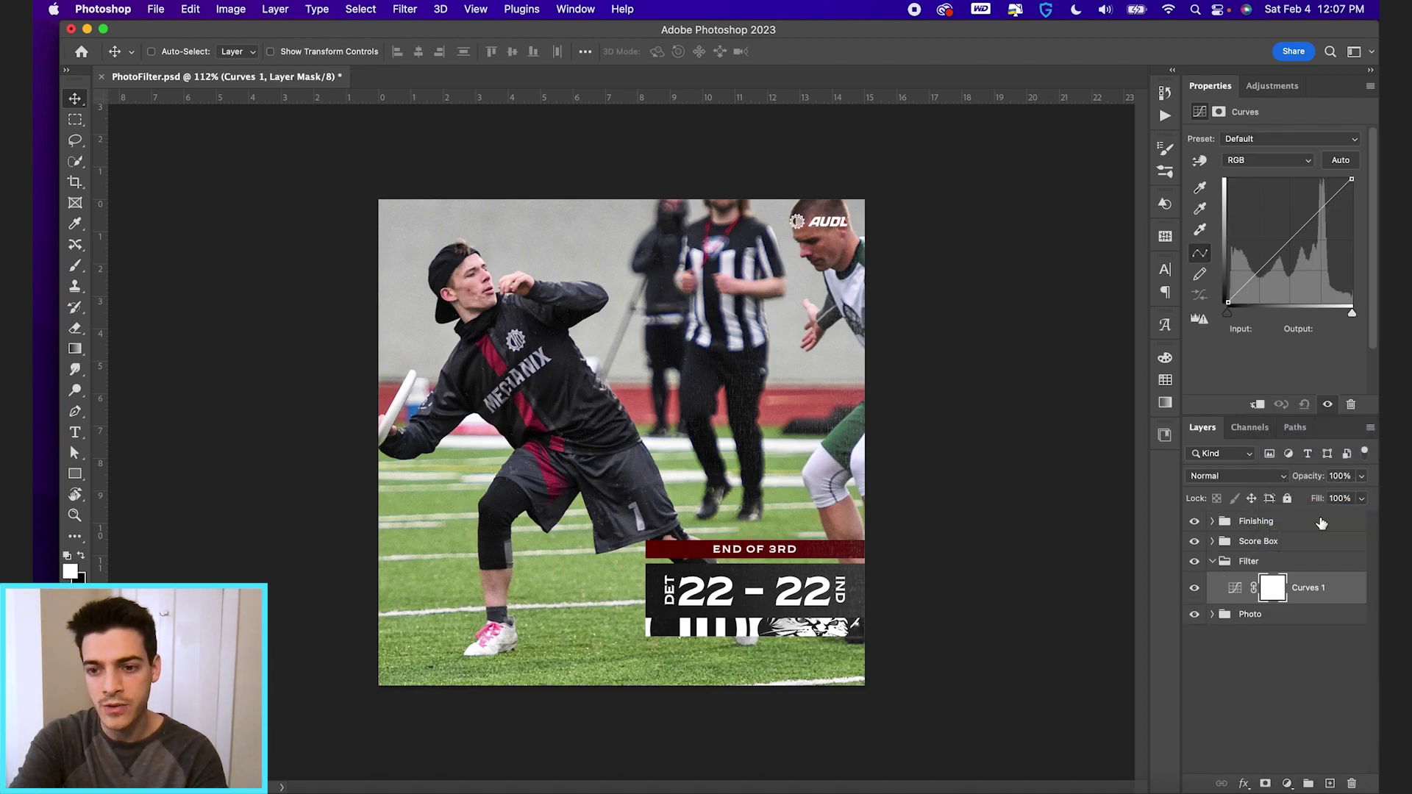
Add shadow, midtone and highlight points to the curve and raise the black point
left_click(1258, 272)
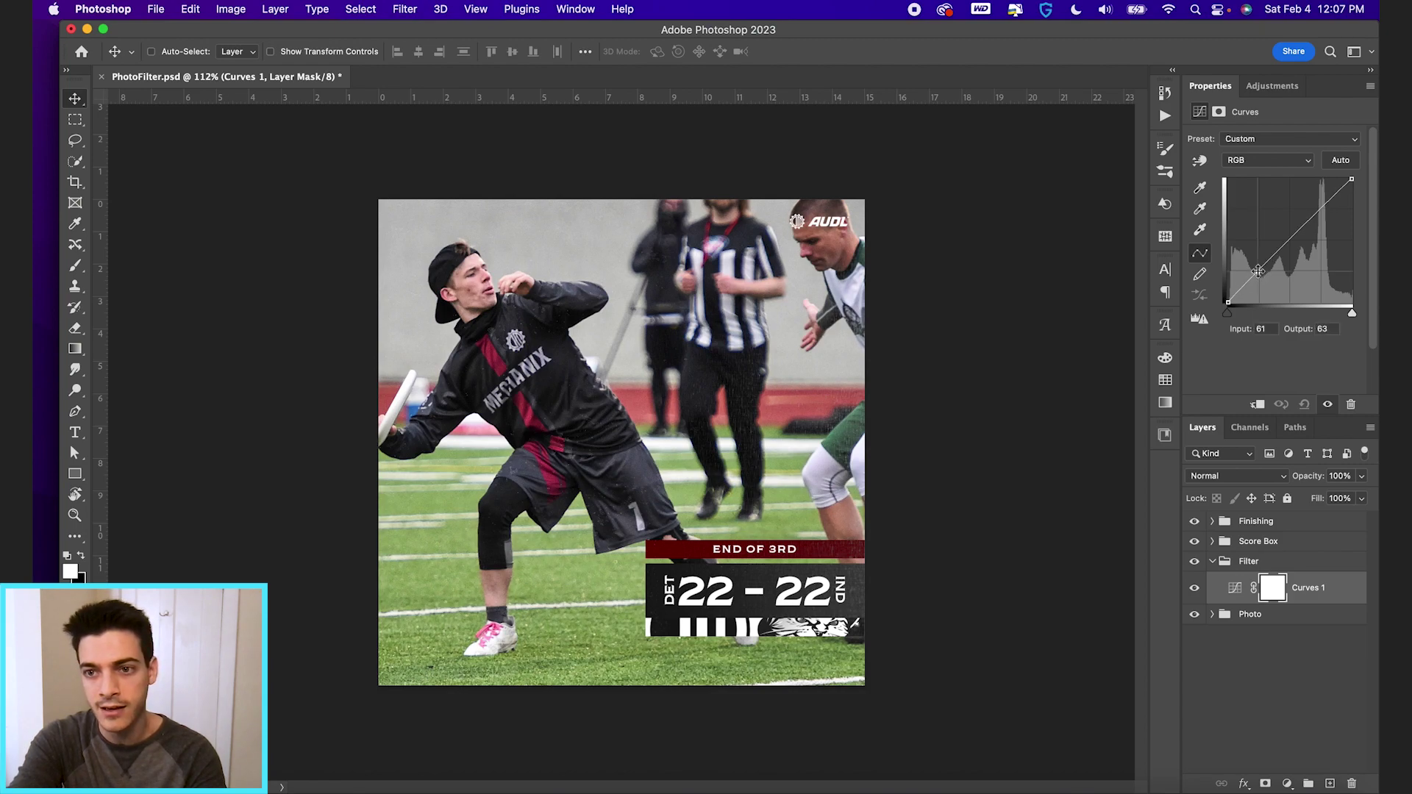
left_click(1291, 237)
left_click(1321, 206)
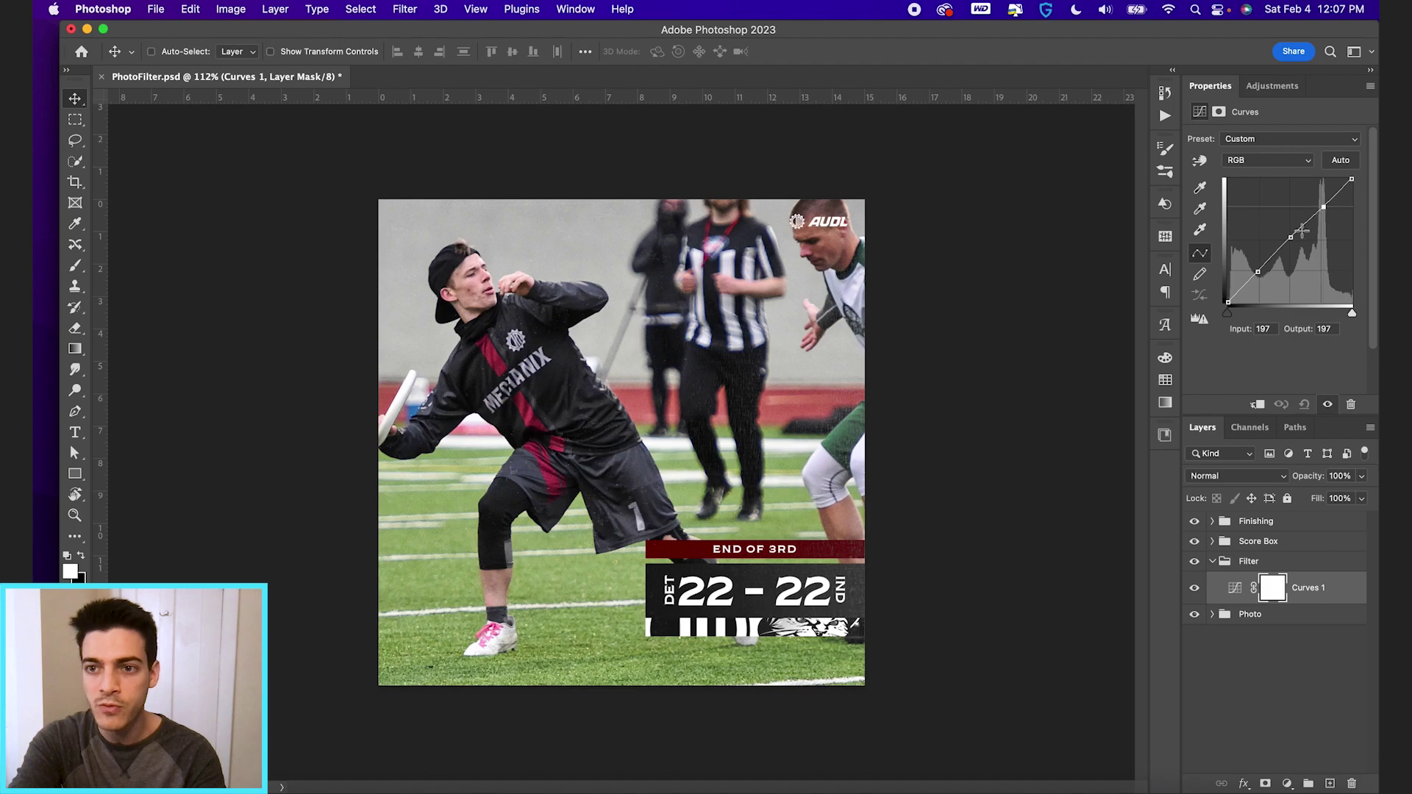
mouse_move(1290, 237)
left_mouse_down()
mouse_move(1280, 223)
mouse_move(1298, 253)
left_mouse_up()
key("super+z")
key("super+z")
key("super+z")
key("super+z")
key("super+z")
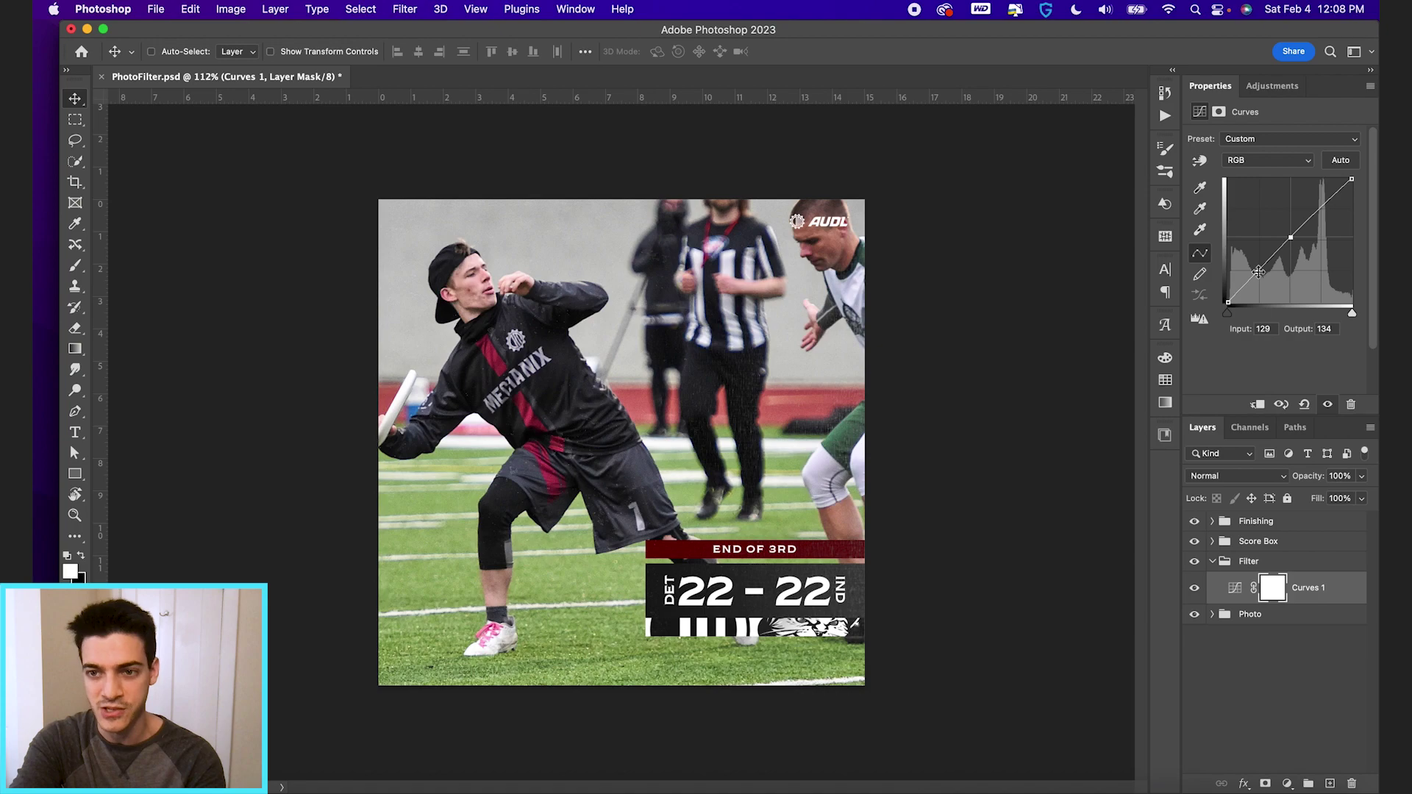
left_click_drag(1258, 272, 1258, 269)
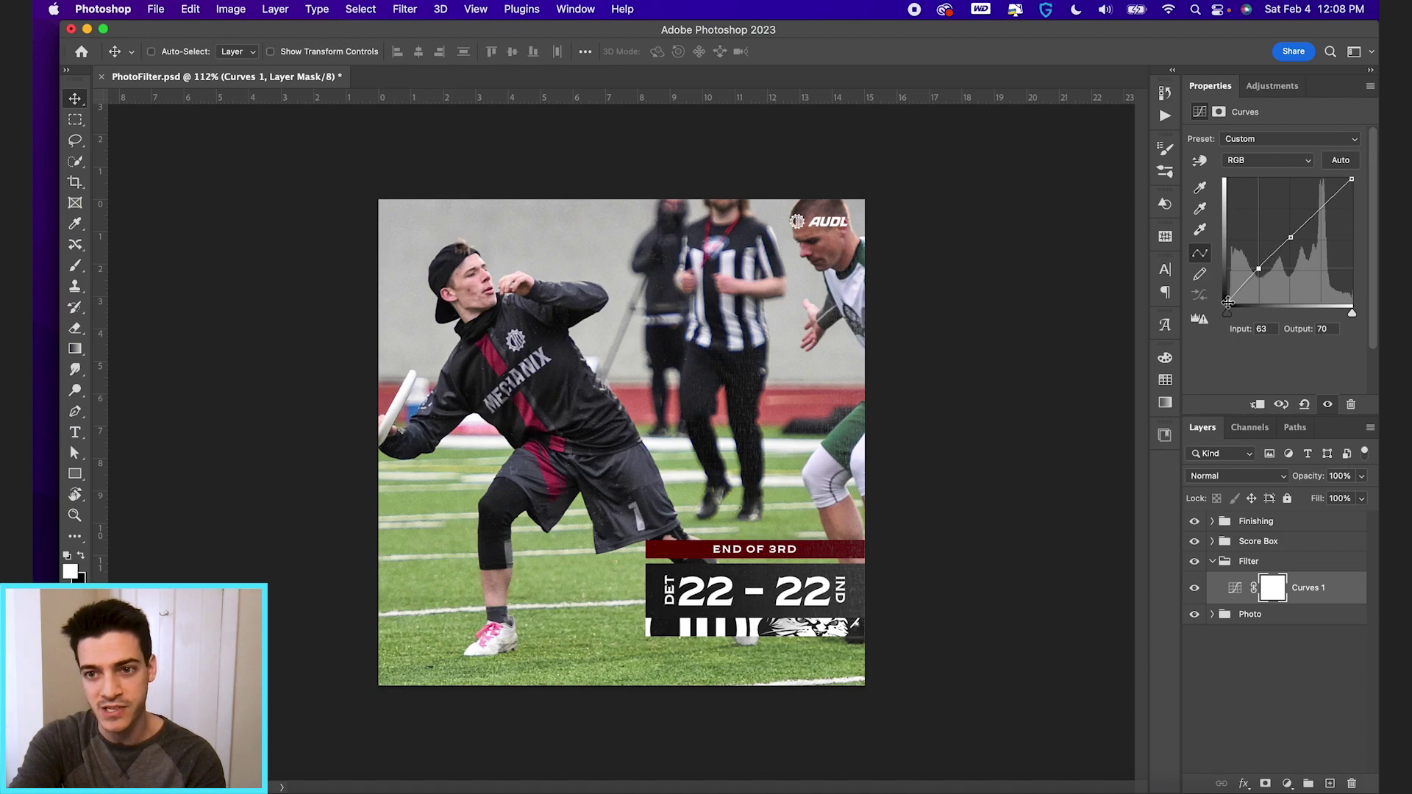
left_click_drag(1229, 302, 1226, 278)
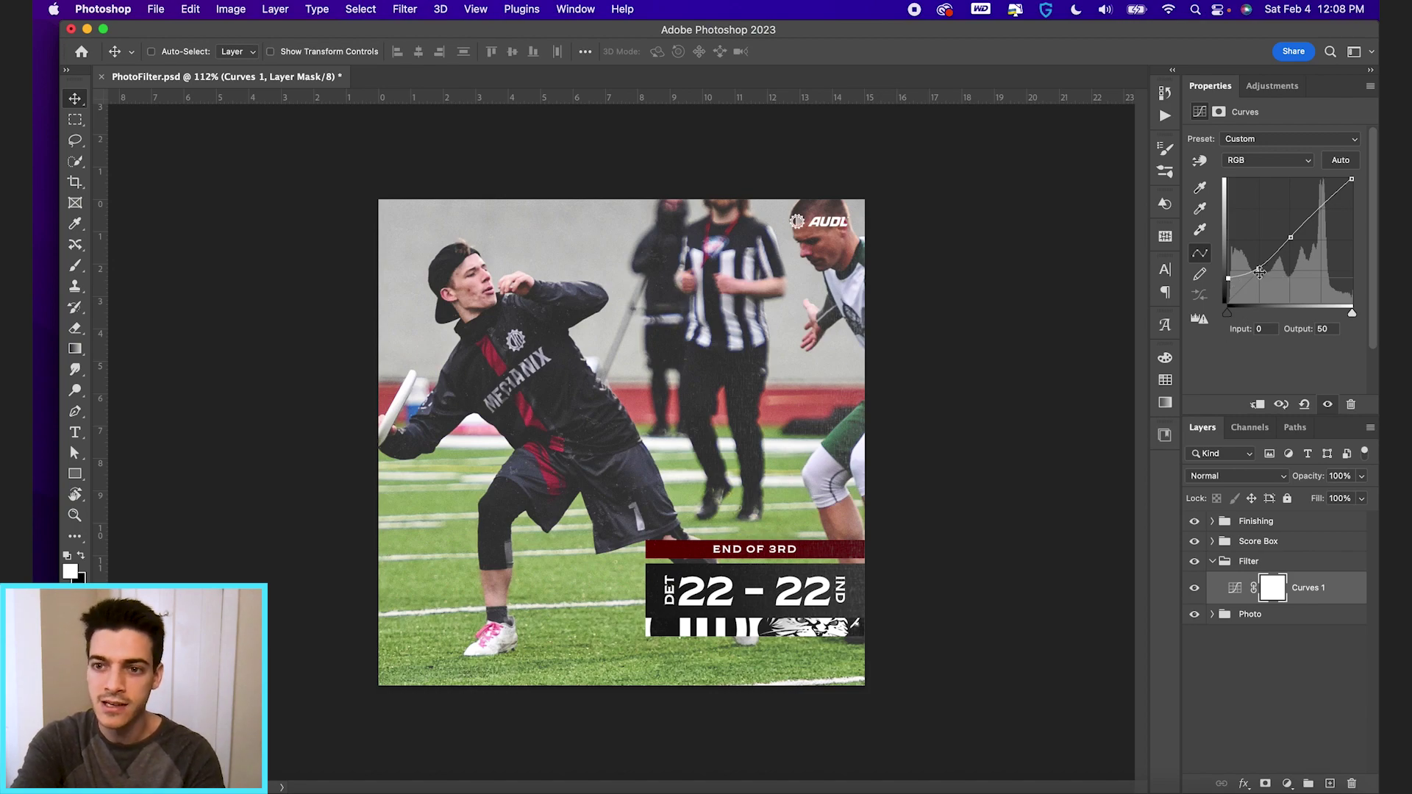
Refine the shadow and highlight points, comparing with Curves 1 hidden and shown
left_click(1260, 270)
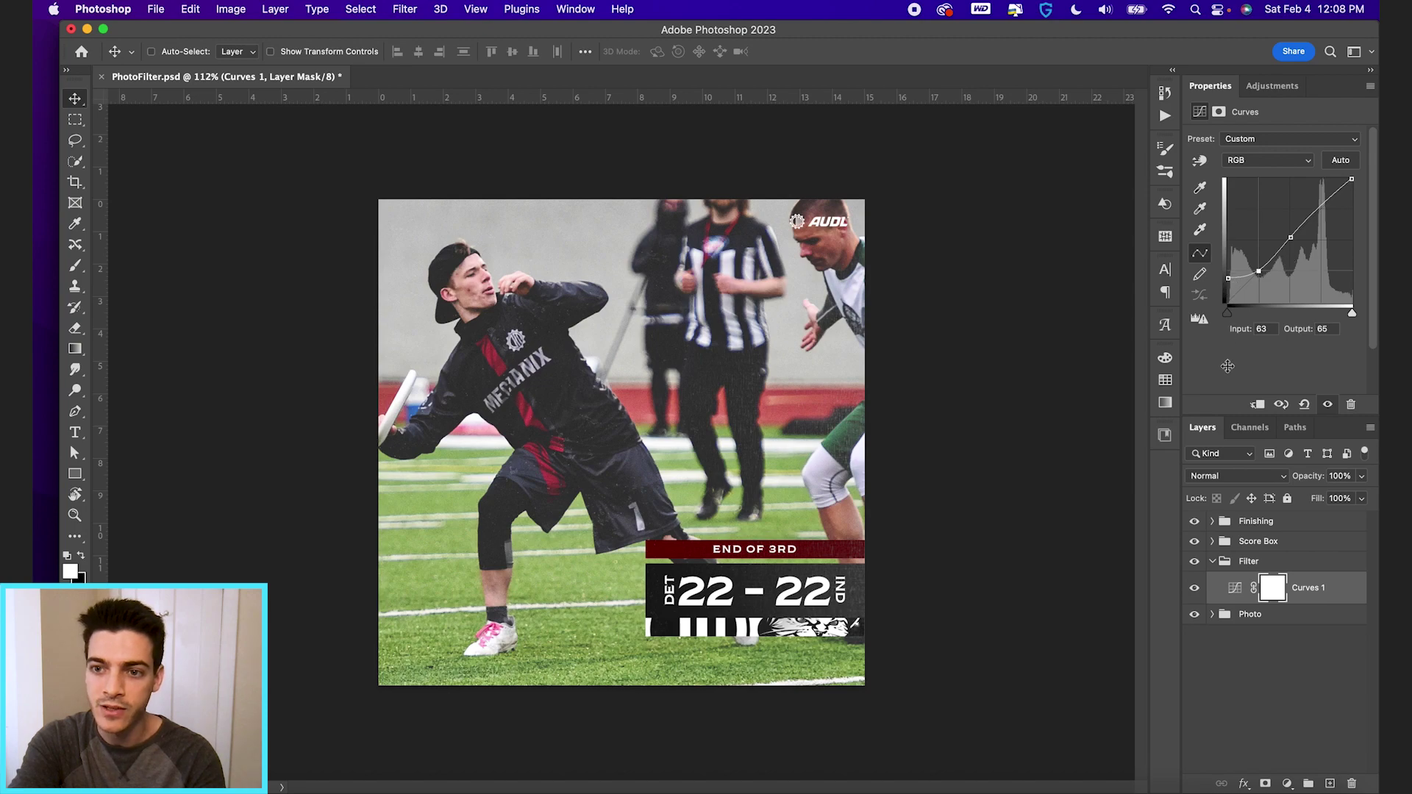
left_click(1194, 589)
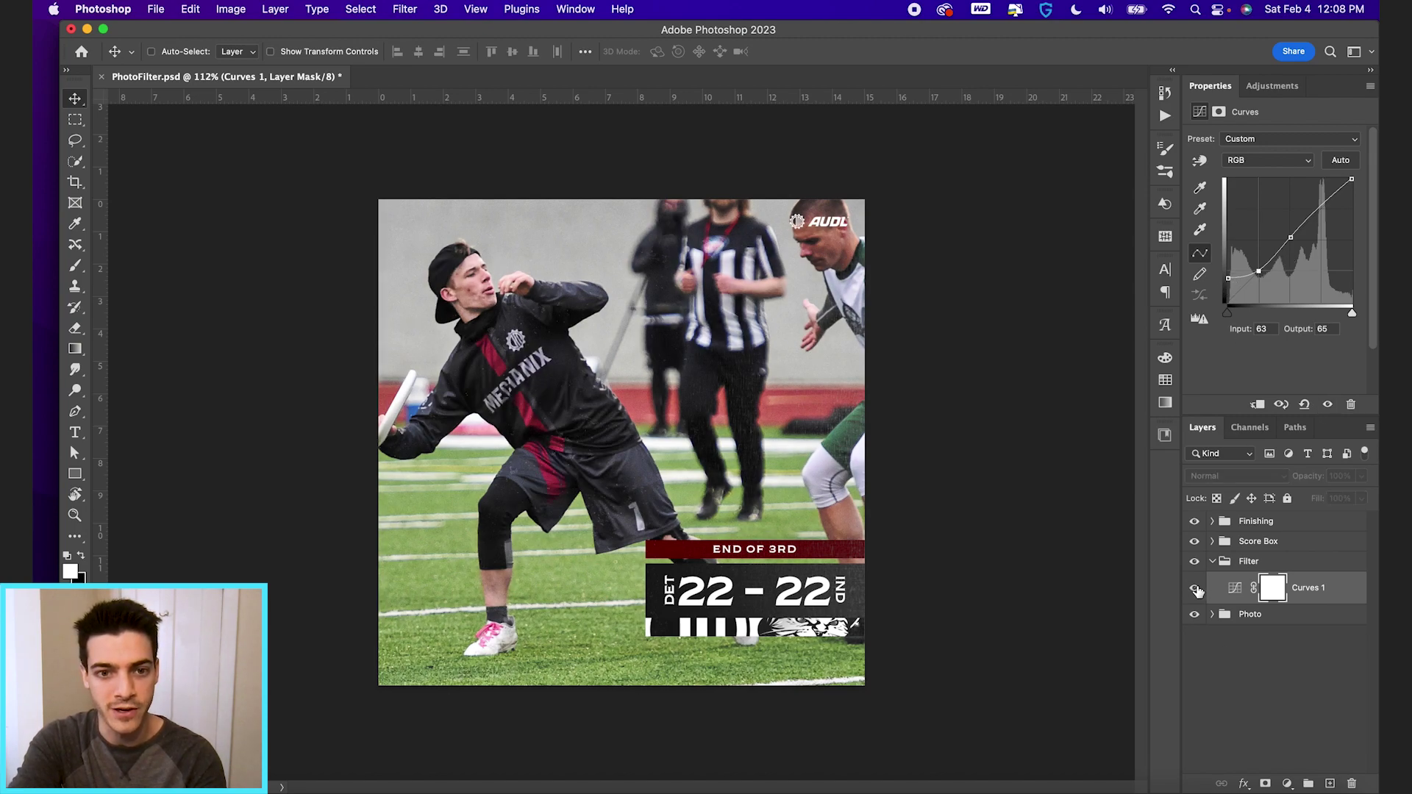
left_click(1194, 588)
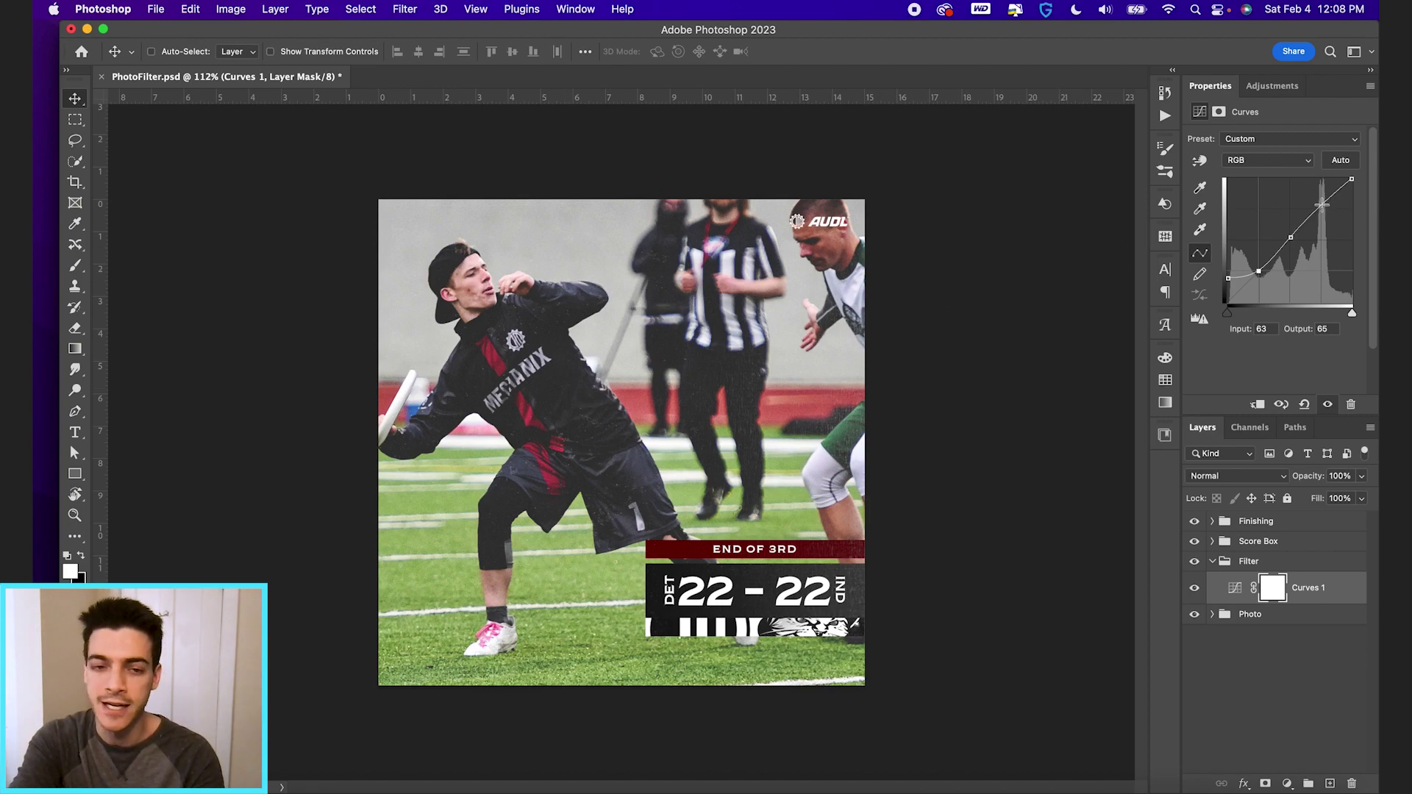
left_click_drag(1321, 204, 1292, 241)
left_click(1290, 238)
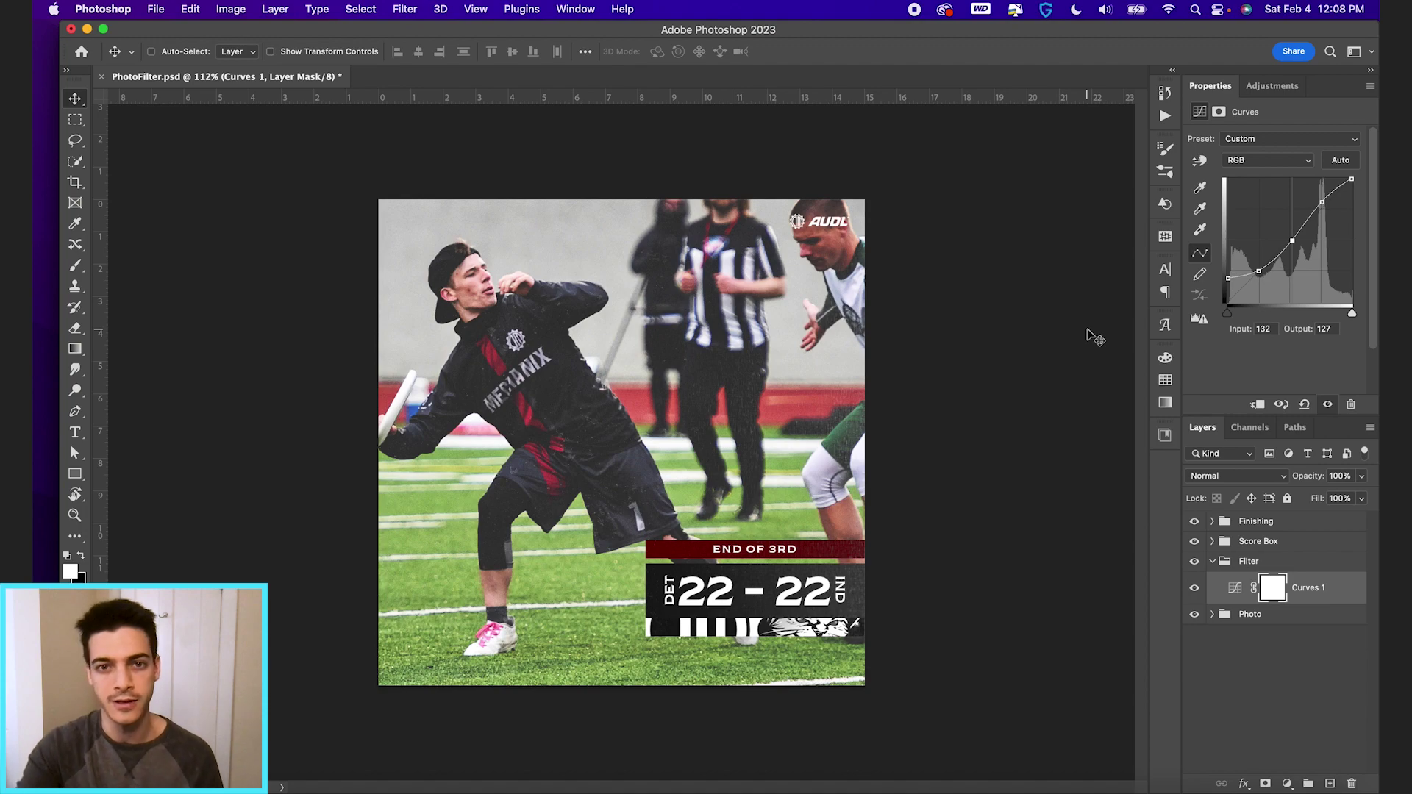
left_click(1194, 589)
left_click(1194, 589)
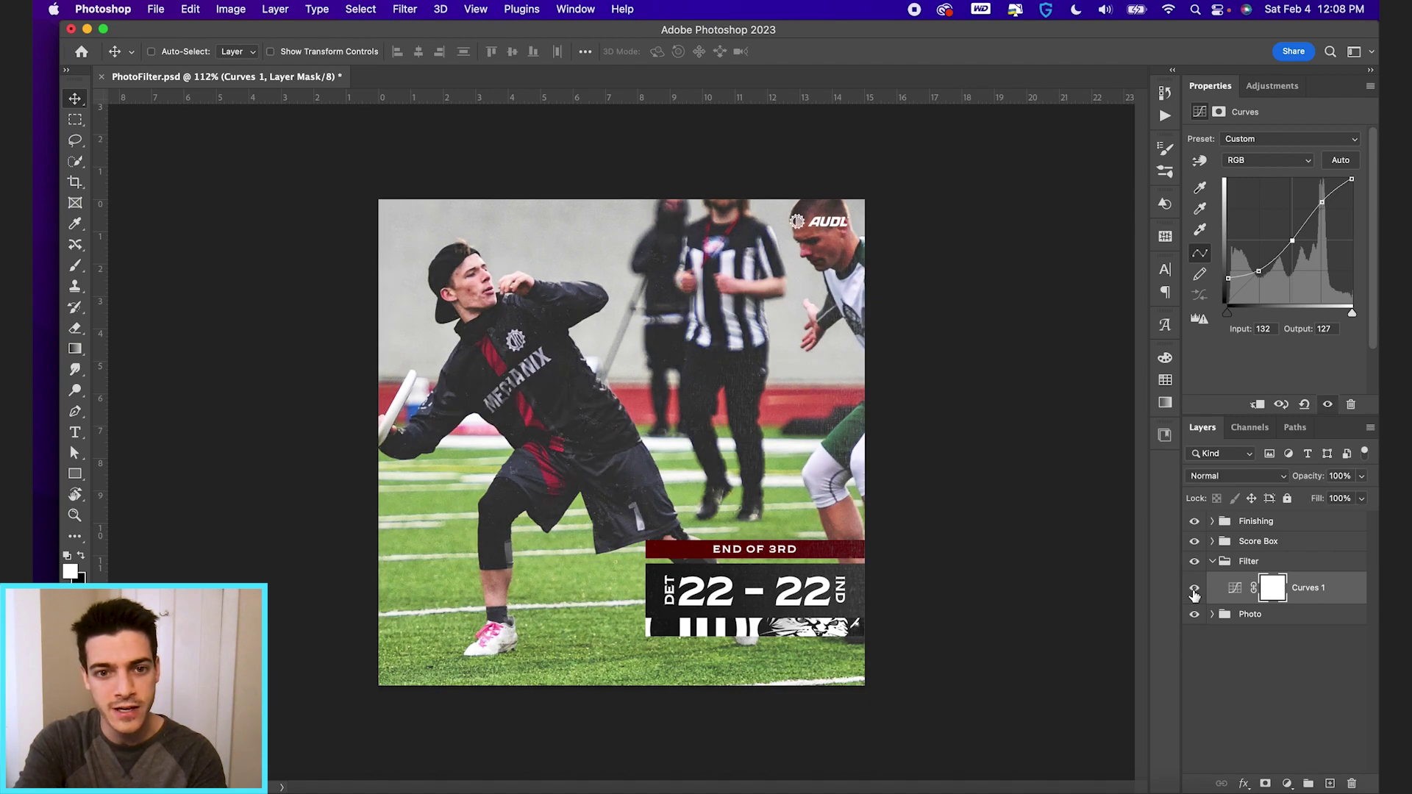
left_click(1228, 279)
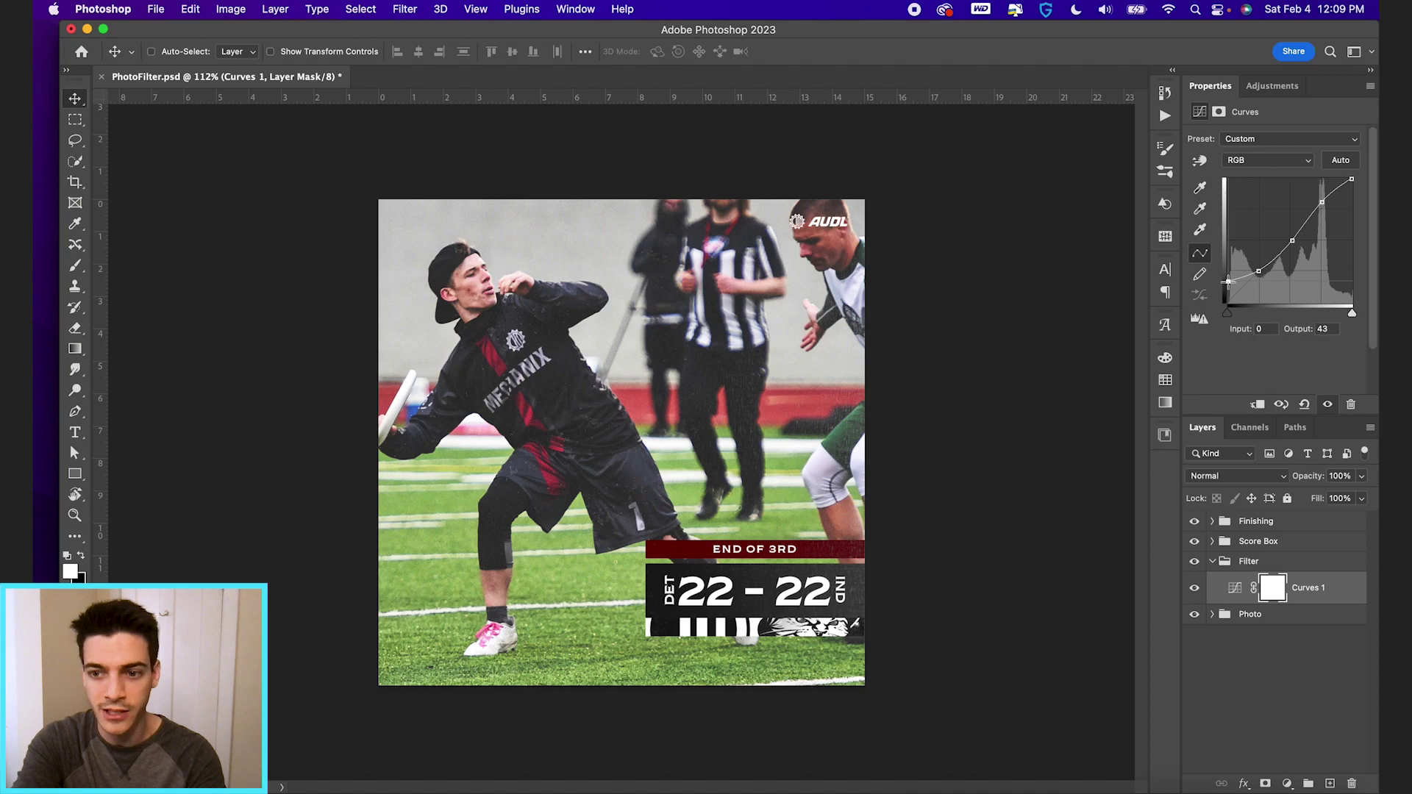
Add a Gradient Map adjustment using the Basics Black, White gradient preset
left_click(1286, 783)
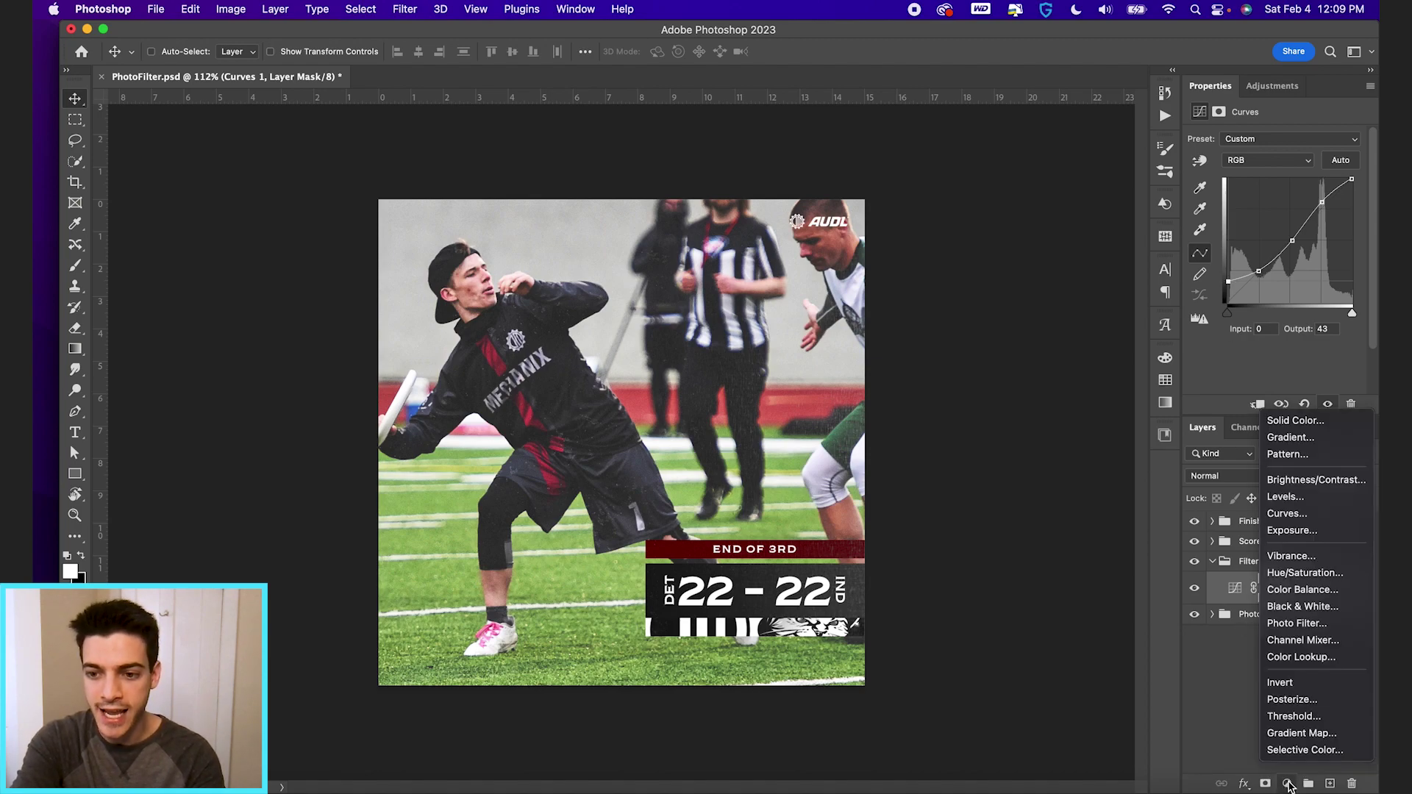
left_click(1296, 733)
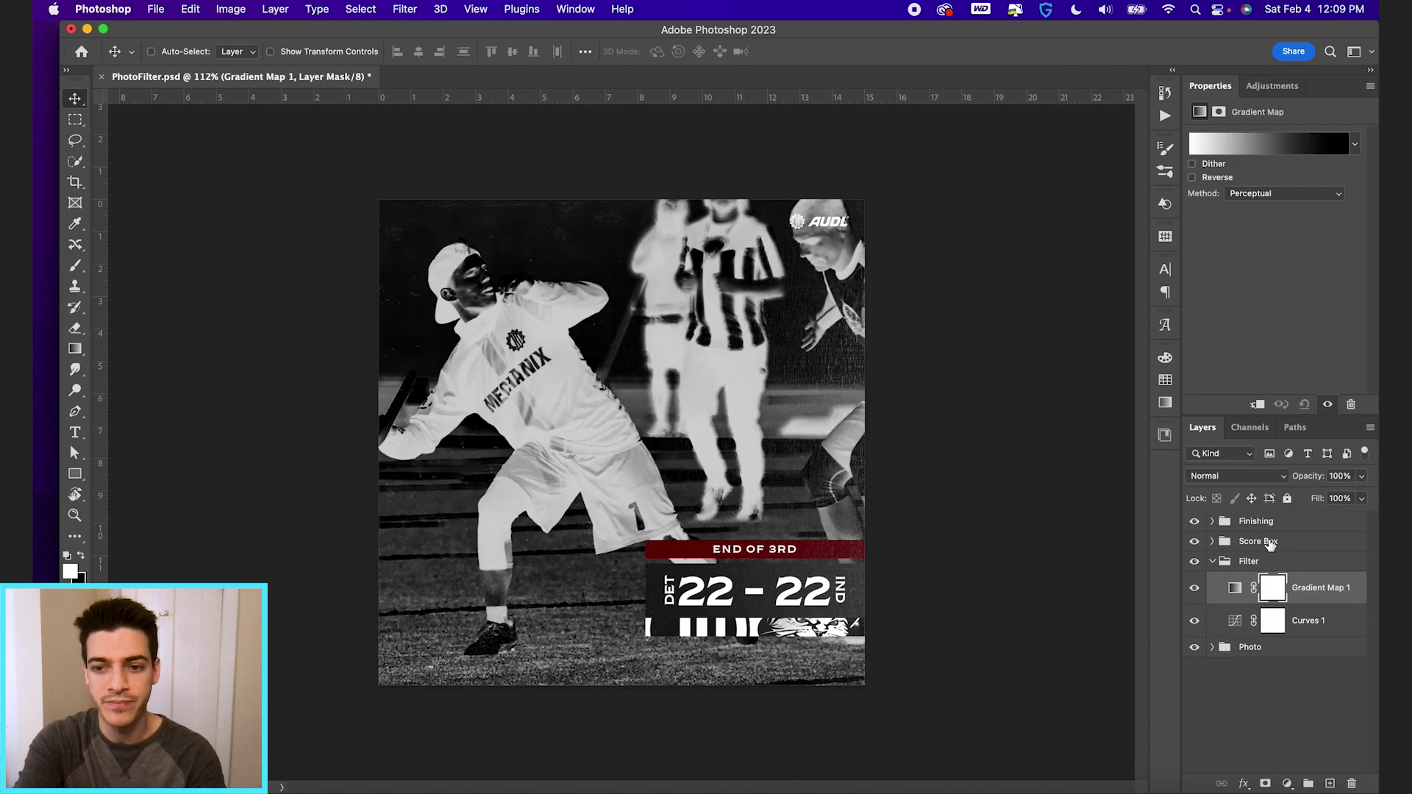
left_click(1234, 587)
left_click(1270, 145)
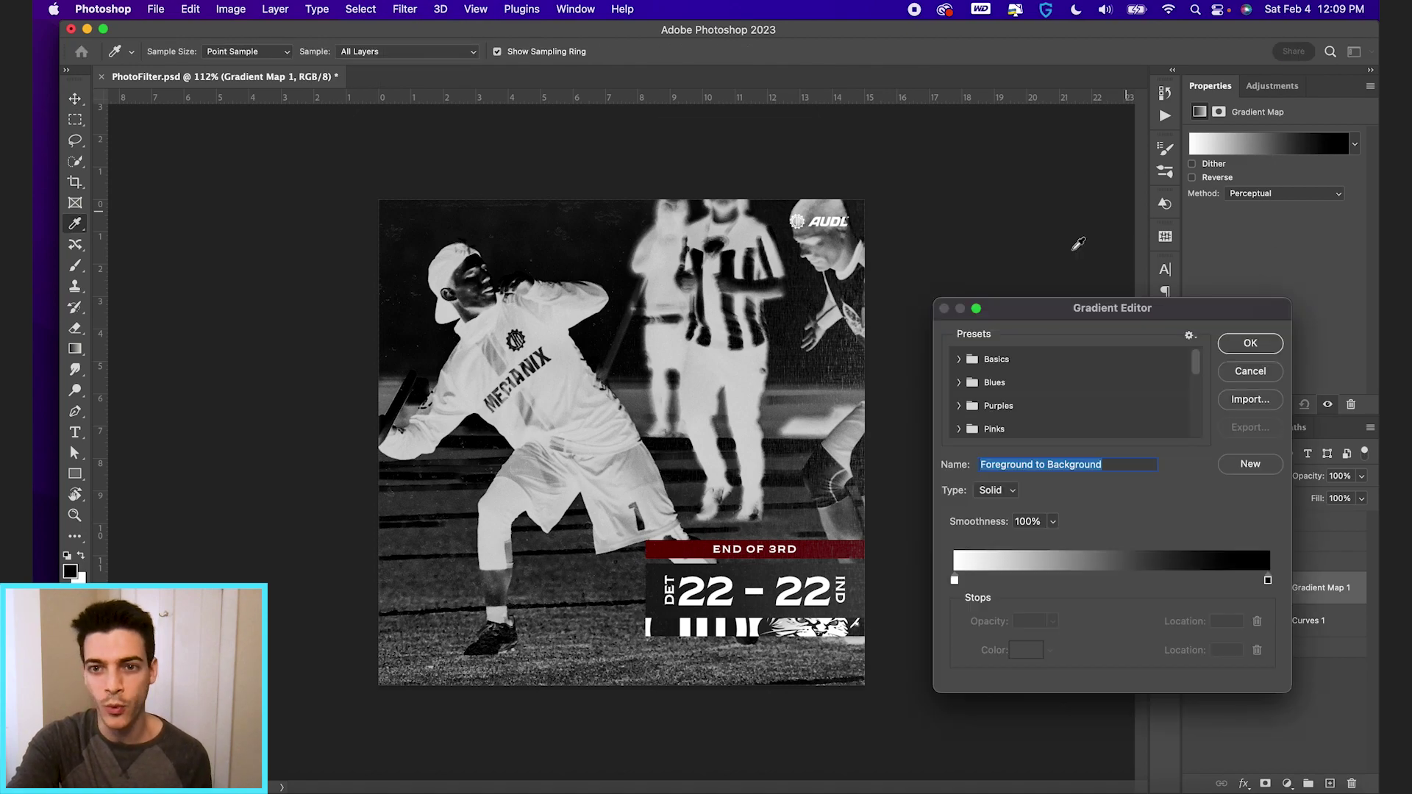
left_click(954, 358)
left_click(1029, 384)
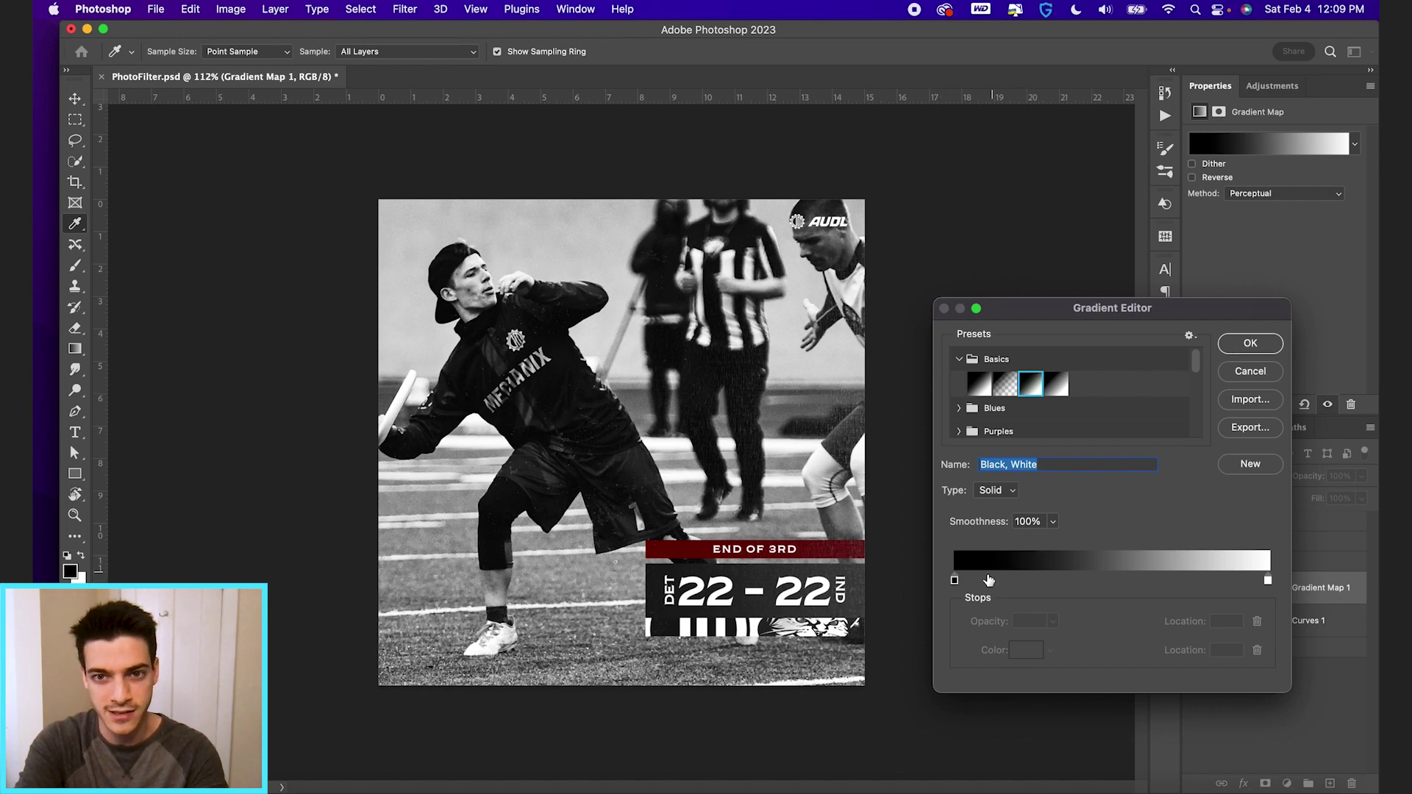
Test moving the gradient stops inward, then return them to the ends and confirm
left_click_drag(955, 581, 1018, 581)
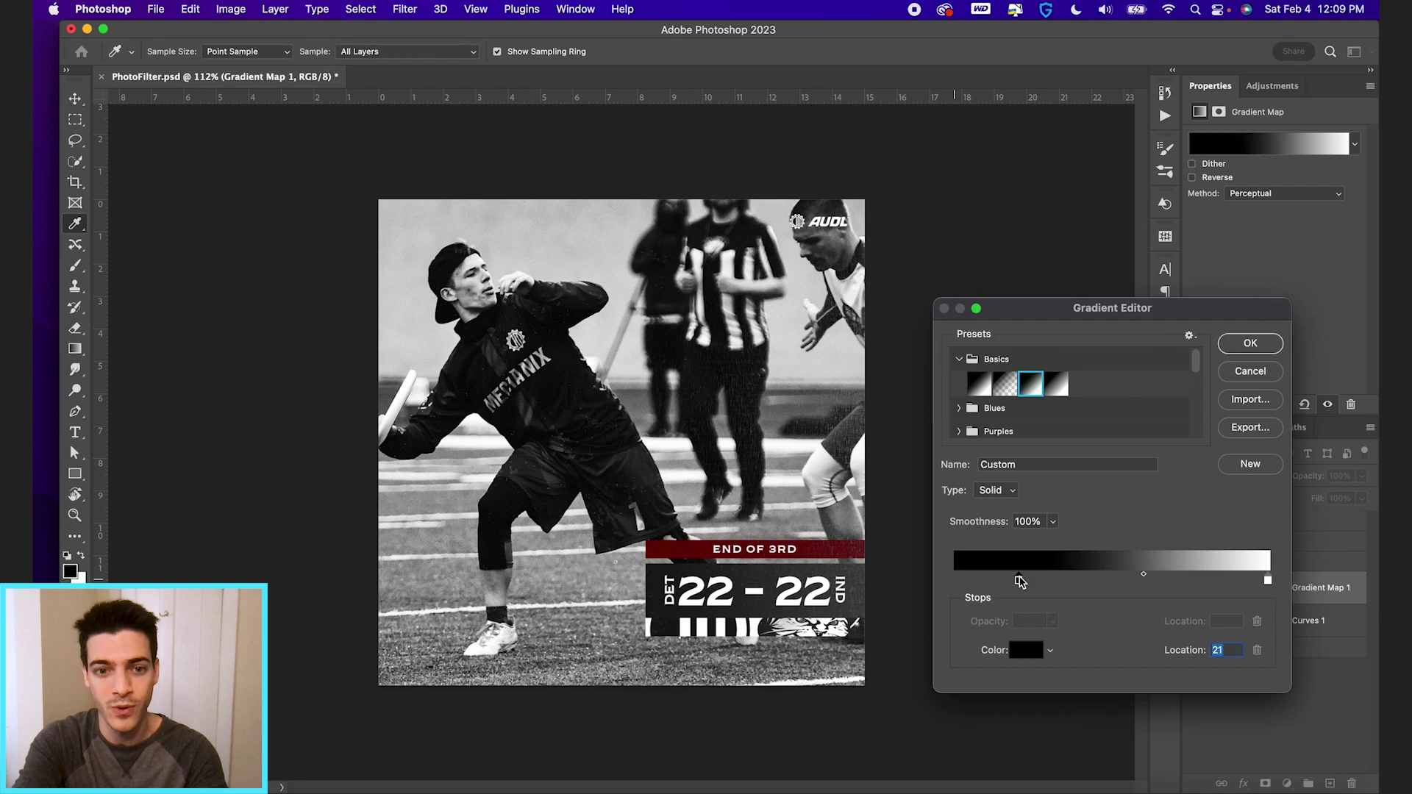
left_click_drag(1267, 580, 1146, 583)
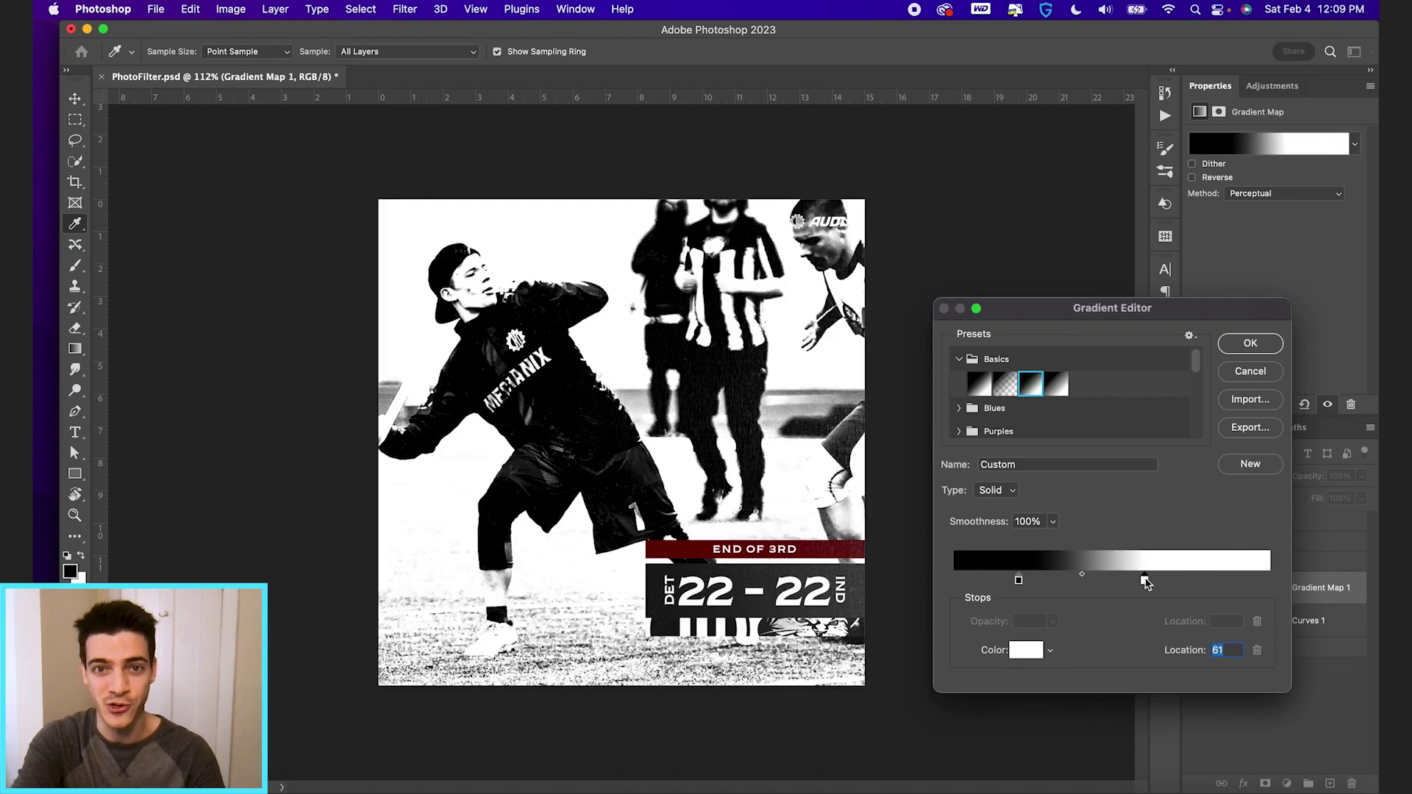
left_click_drag(1144, 581, 1268, 581)
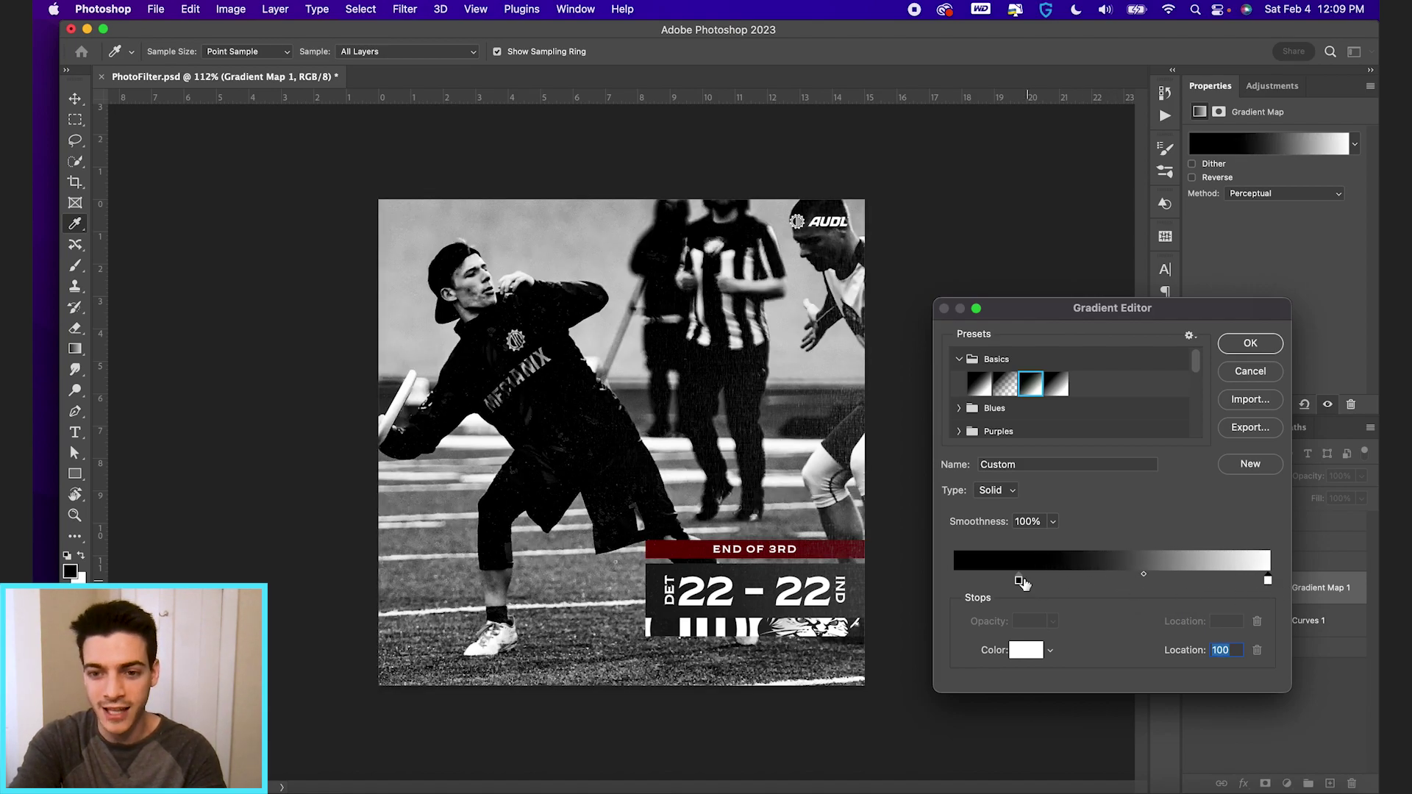
left_click_drag(1019, 580, 954, 581)
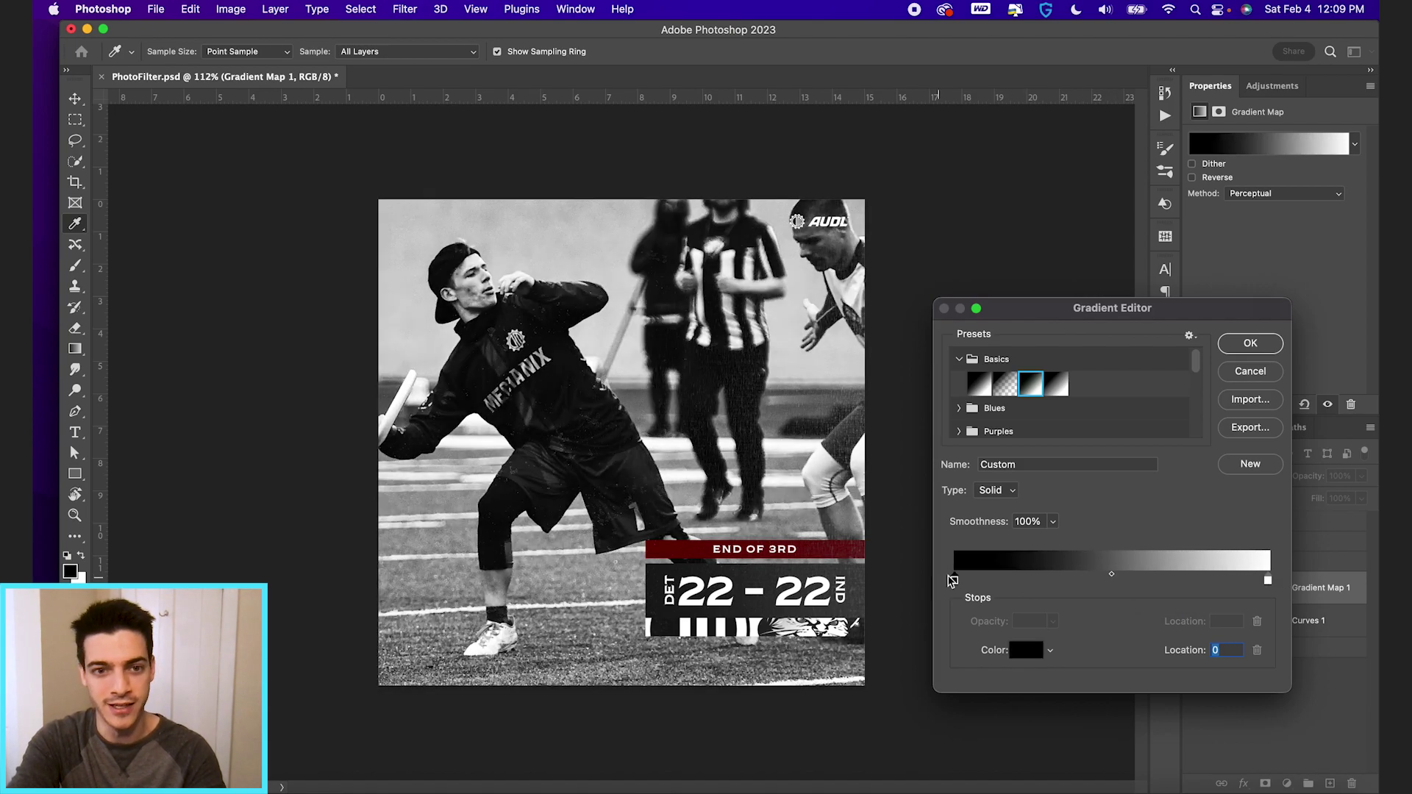
left_click(1250, 344)
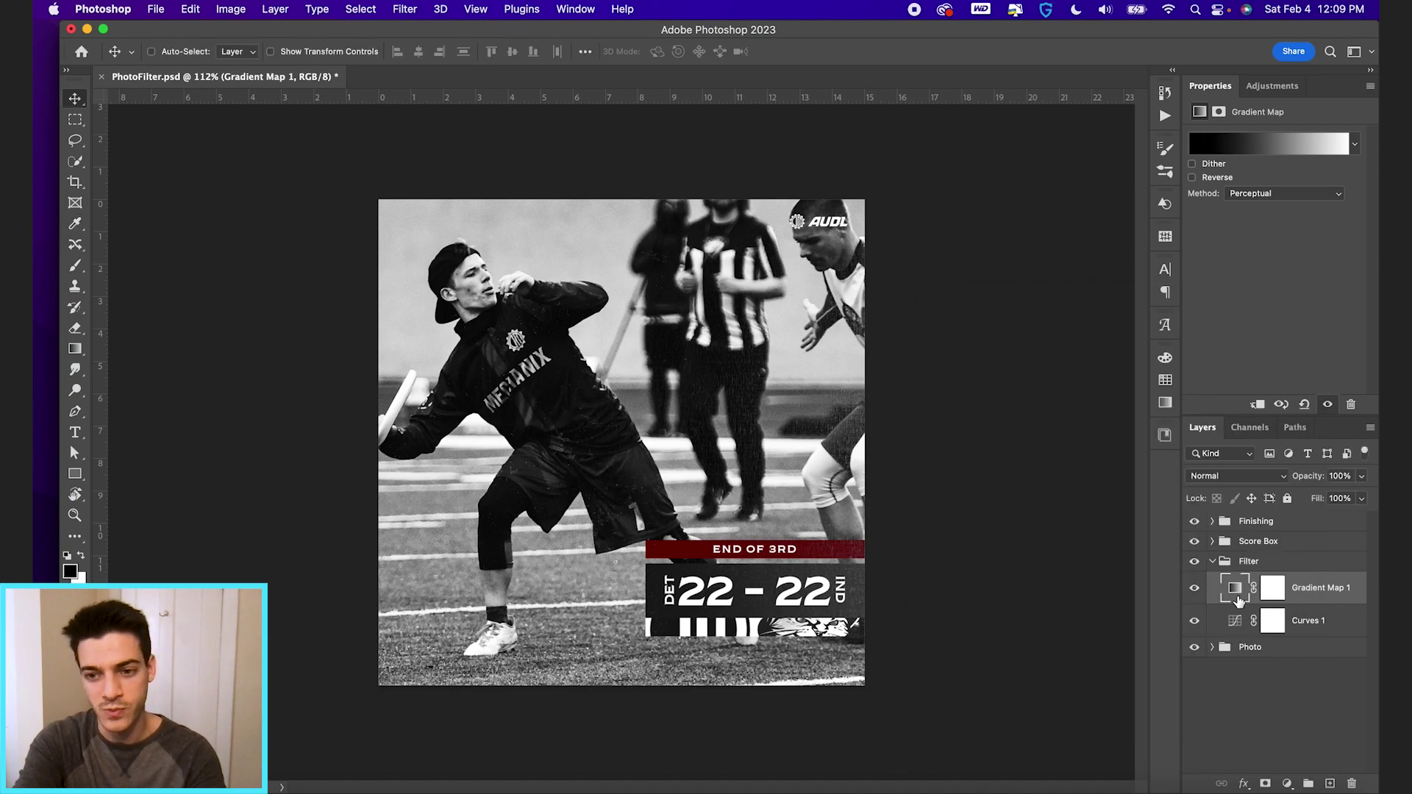
Lower Gradient Map 1 to 30% opacity, then collapse the Filter group and compare it on and off
left_click_drag(1314, 482, 1255, 482)
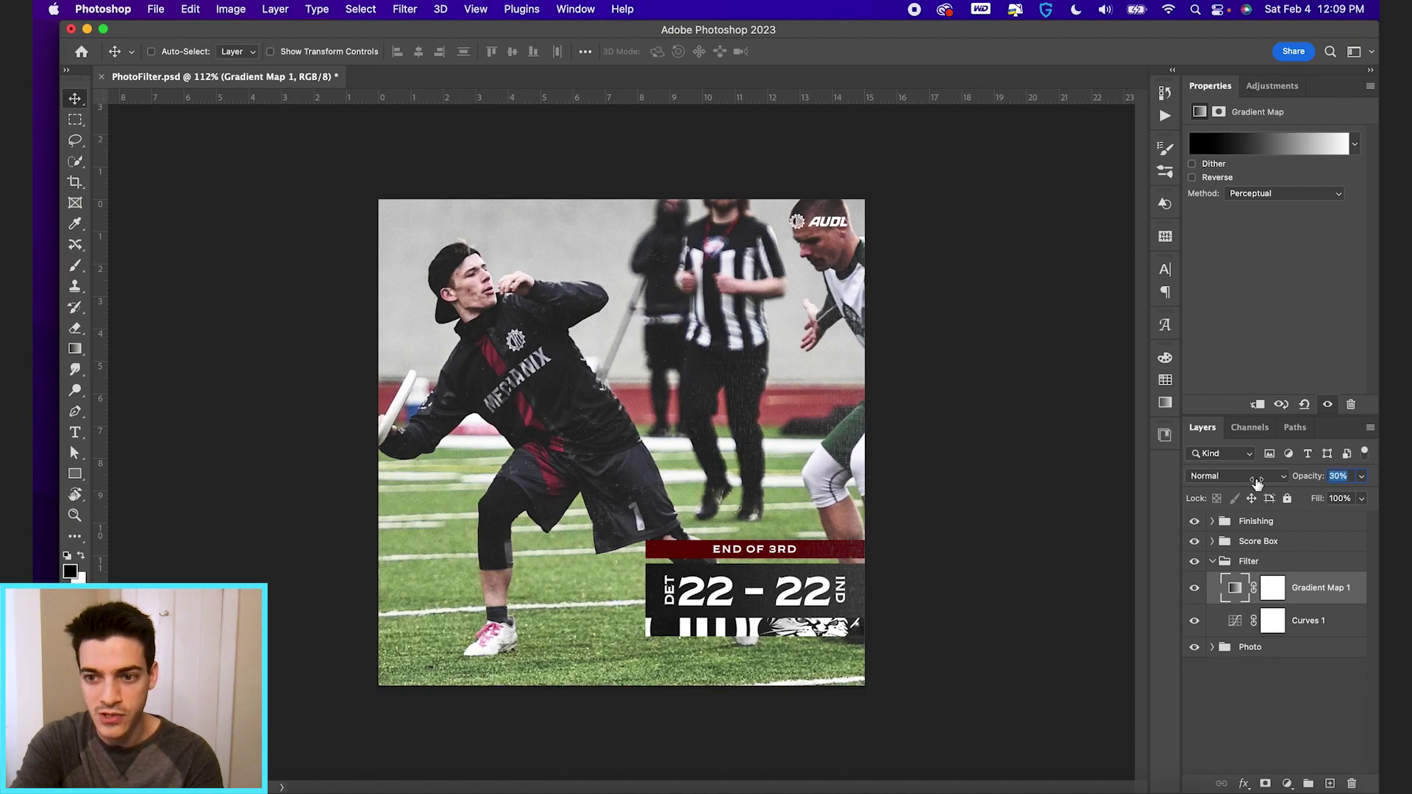
left_click(1194, 589)
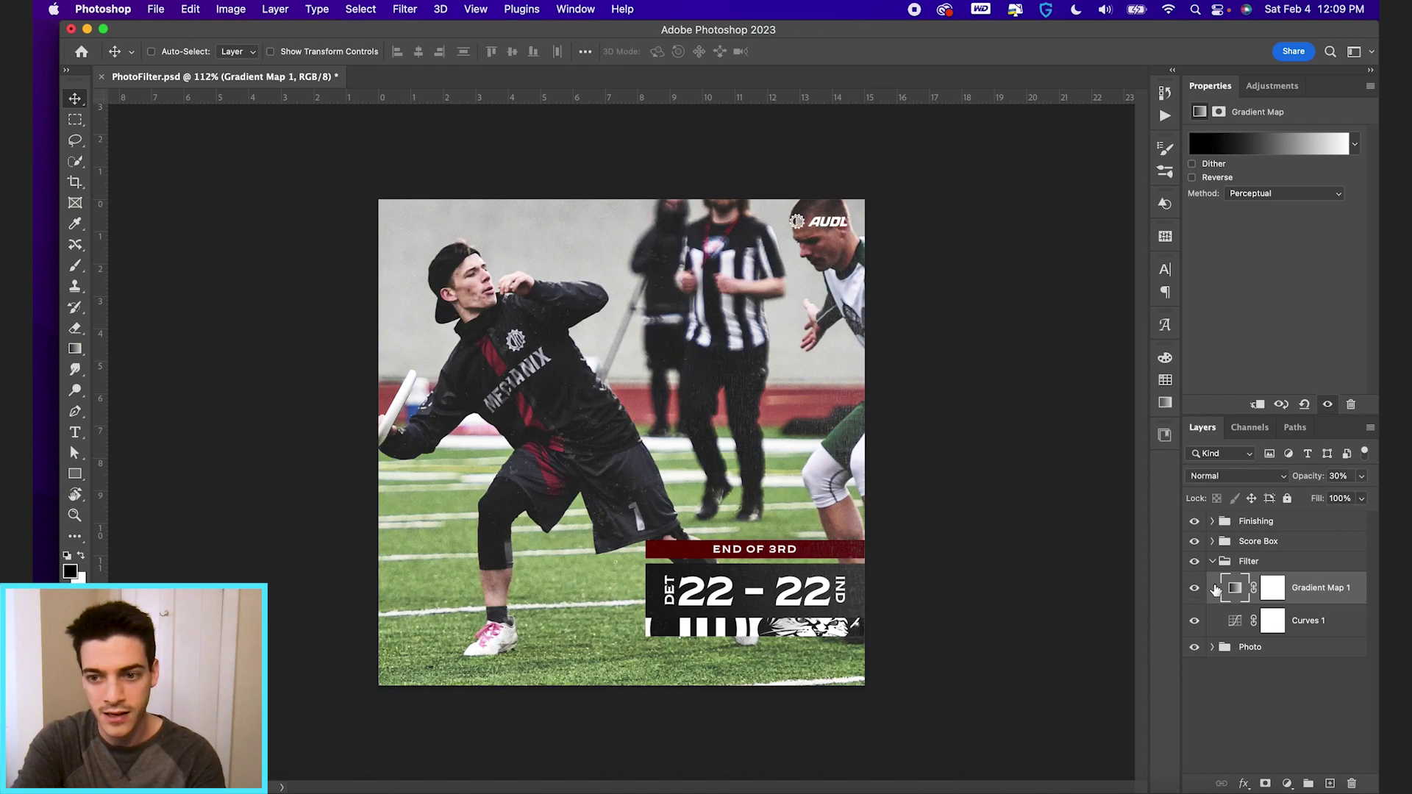
left_click(1211, 561)
left_click(1195, 563)
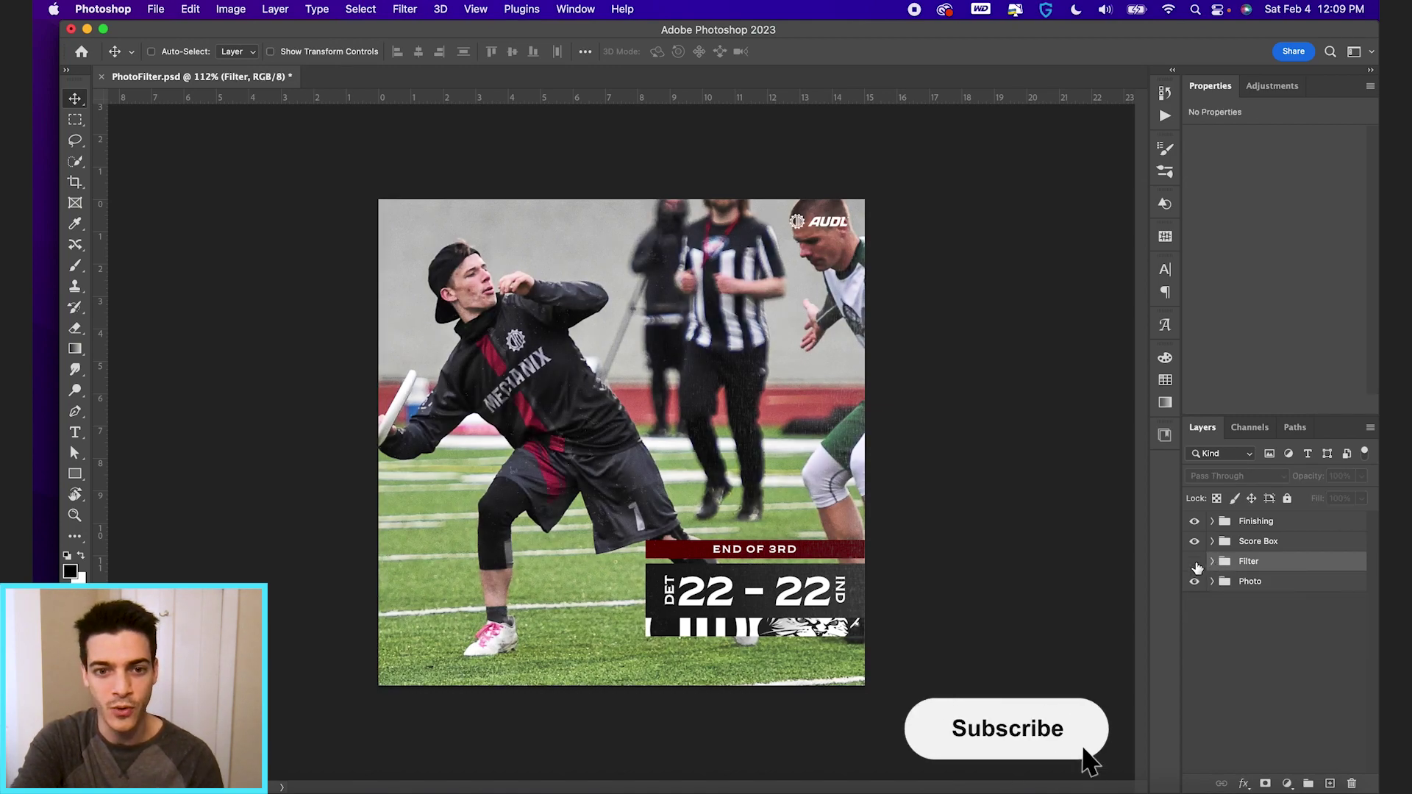
left_click(1198, 564)
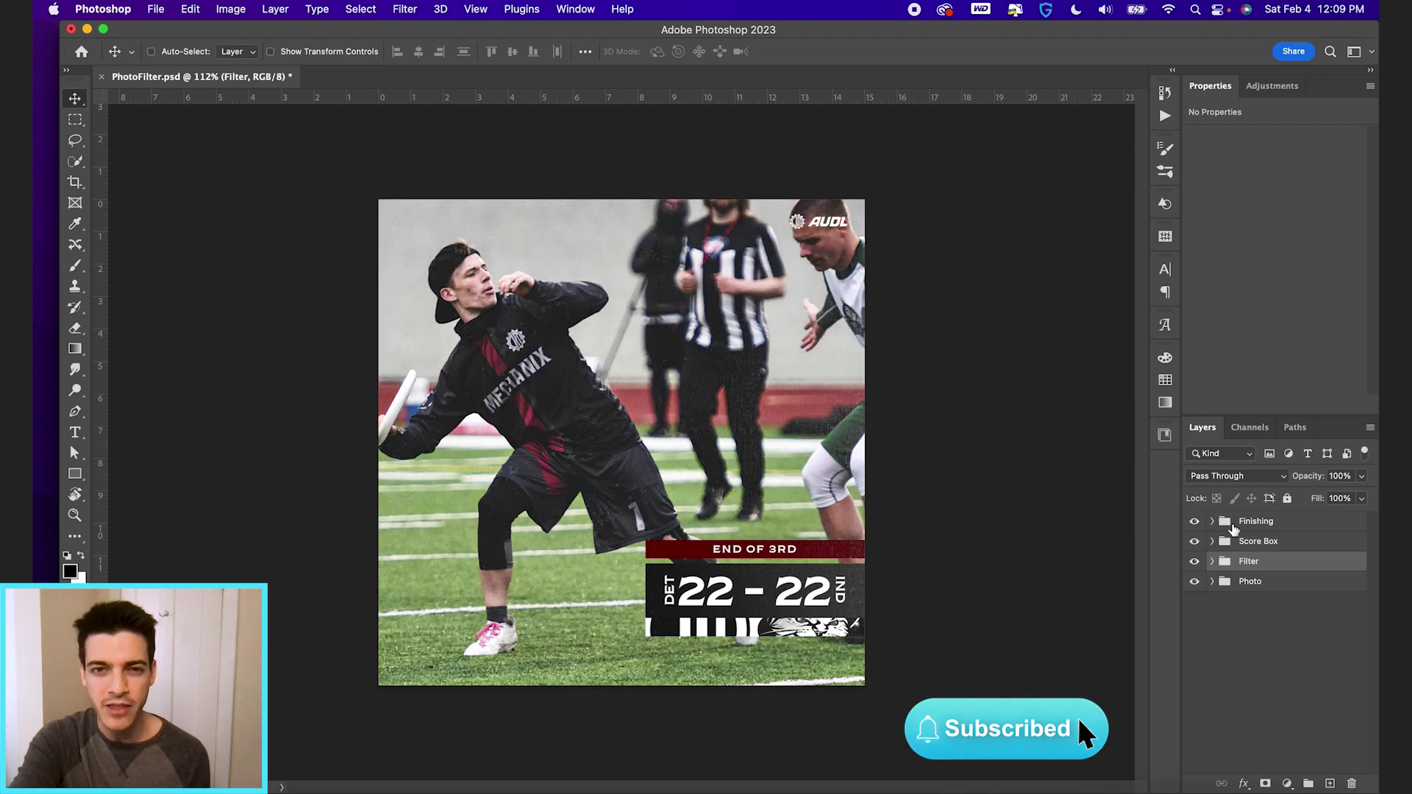
left_click(1217, 525)
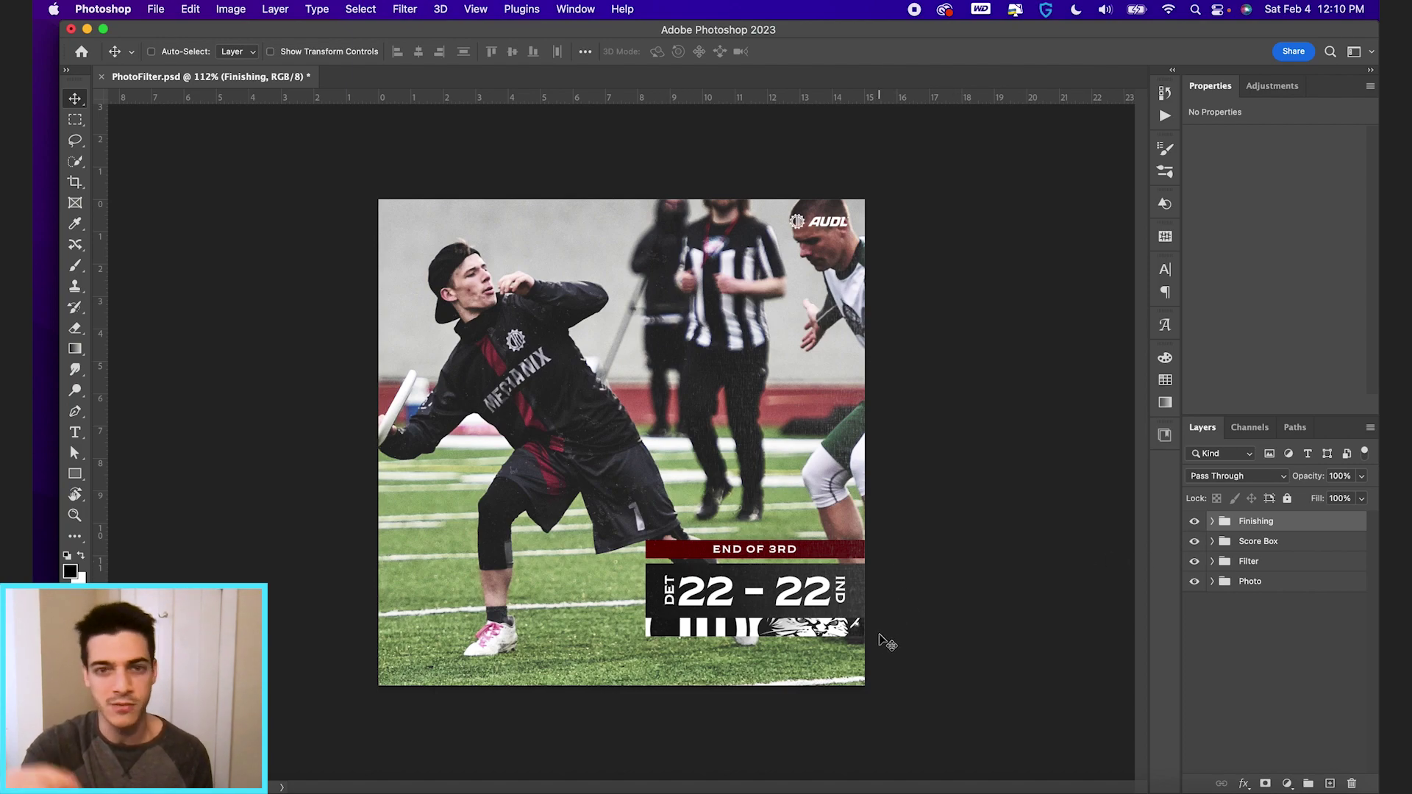
Inspect the Finishing group's textures by toggling Steel1, Grunge2 and Layer 17 visibility
left_click(1210, 521)
left_click(1225, 562)
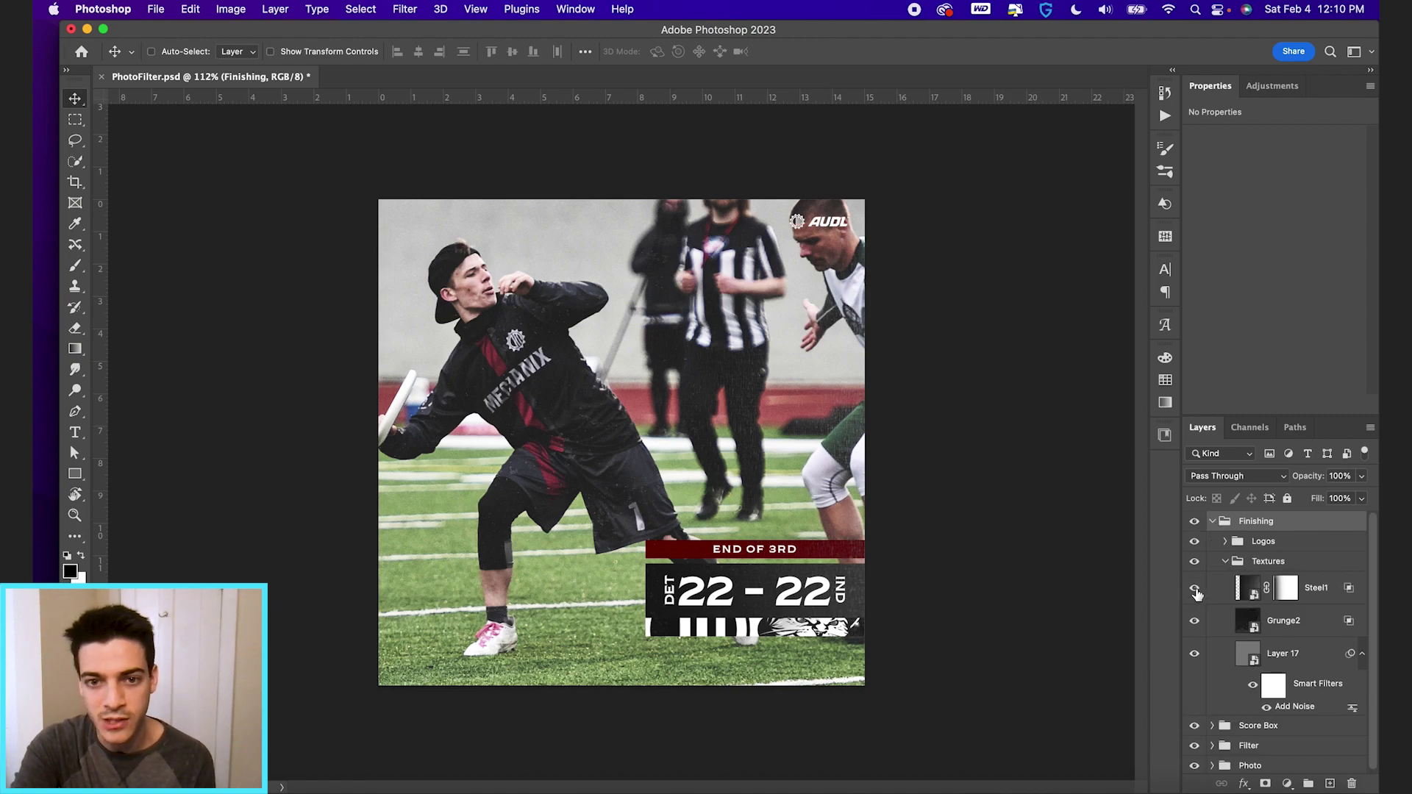
key("super+equal")
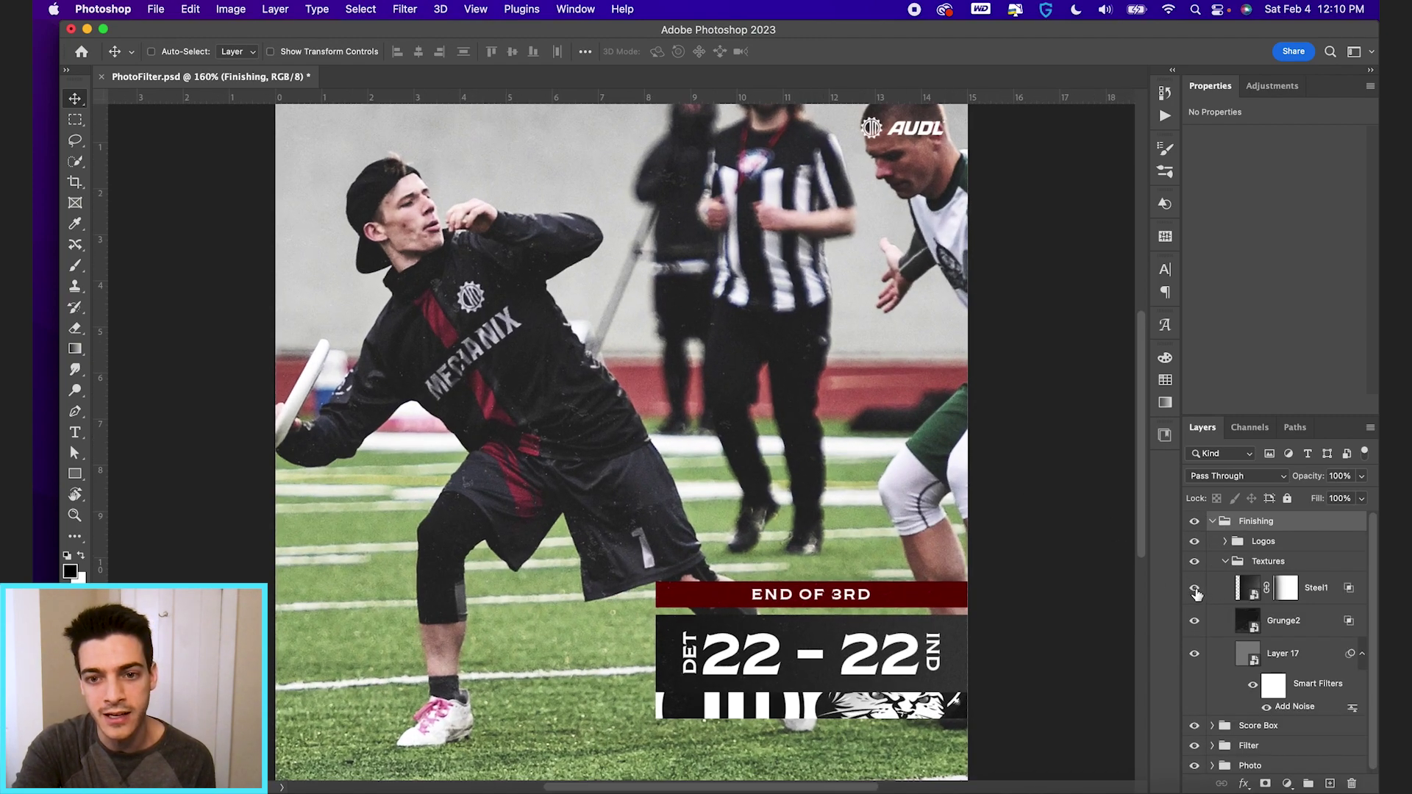
left_click(1194, 621)
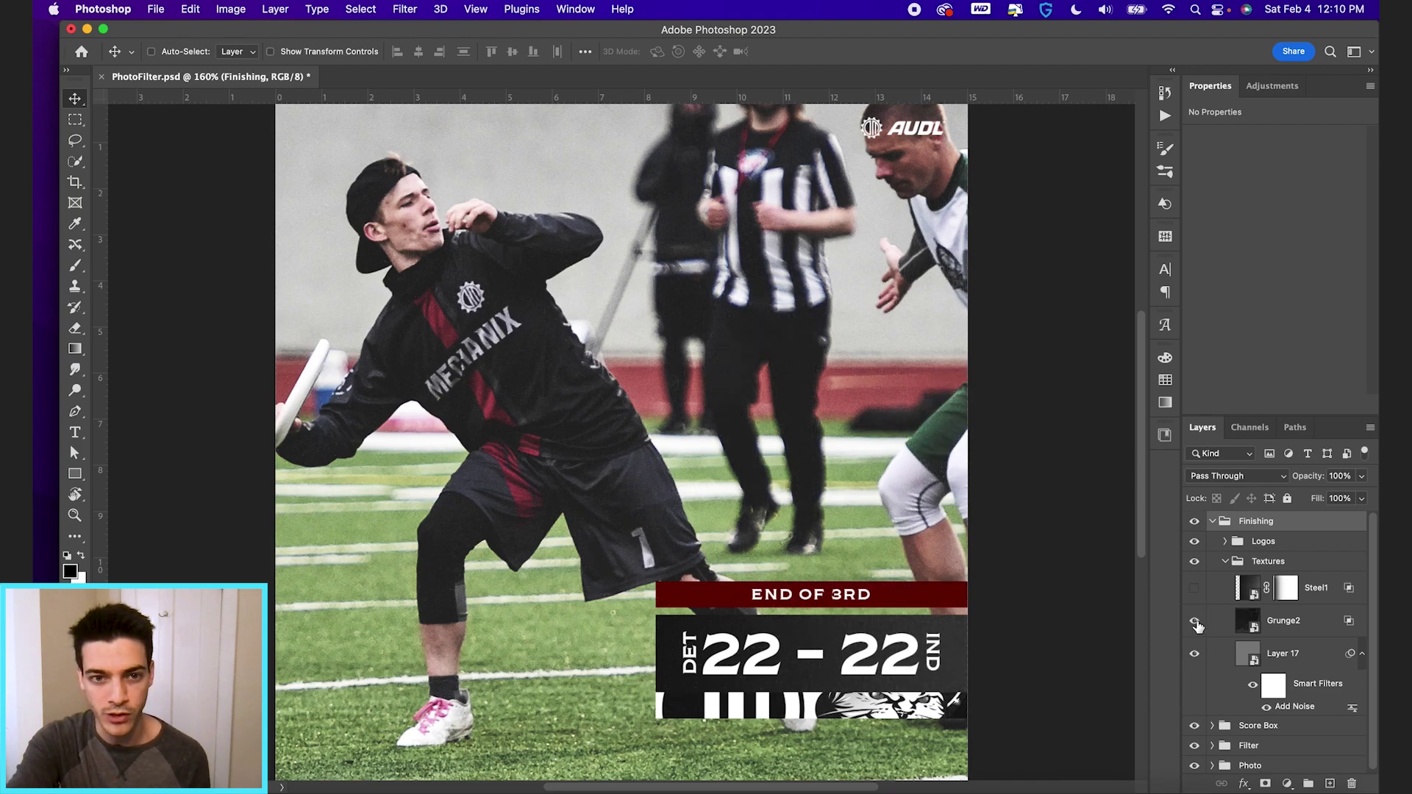
left_click(1195, 622)
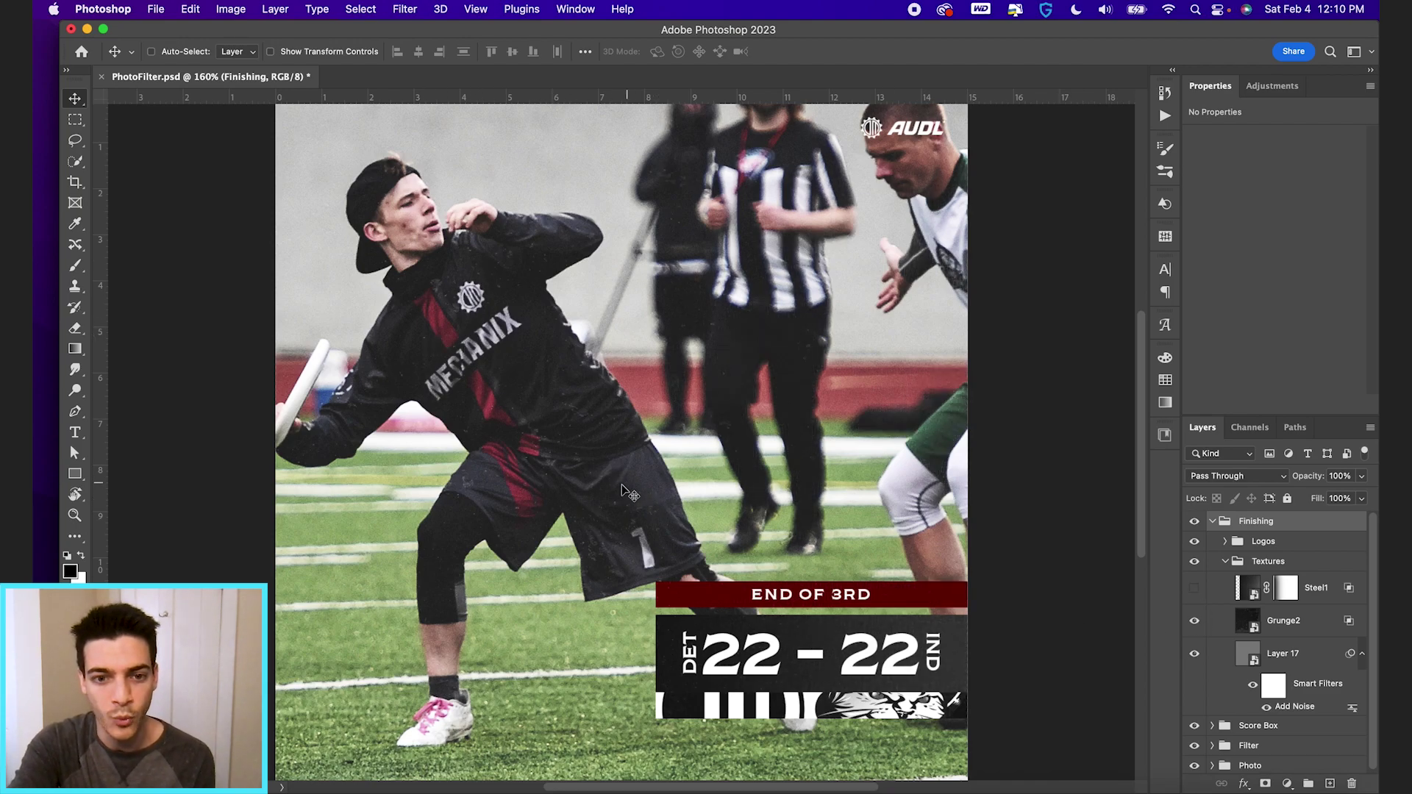
key("super+0")
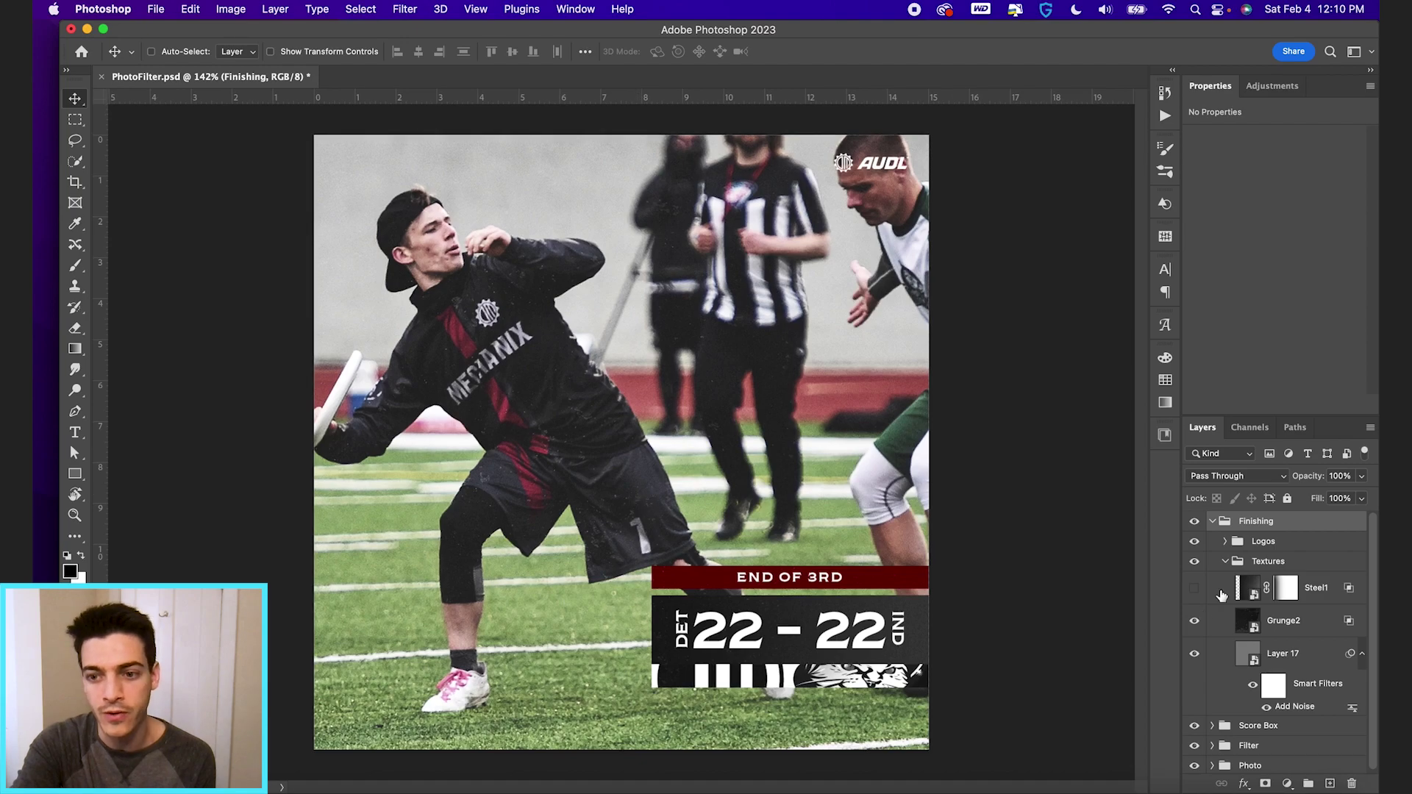
left_click(1252, 658)
left_click(1194, 654)
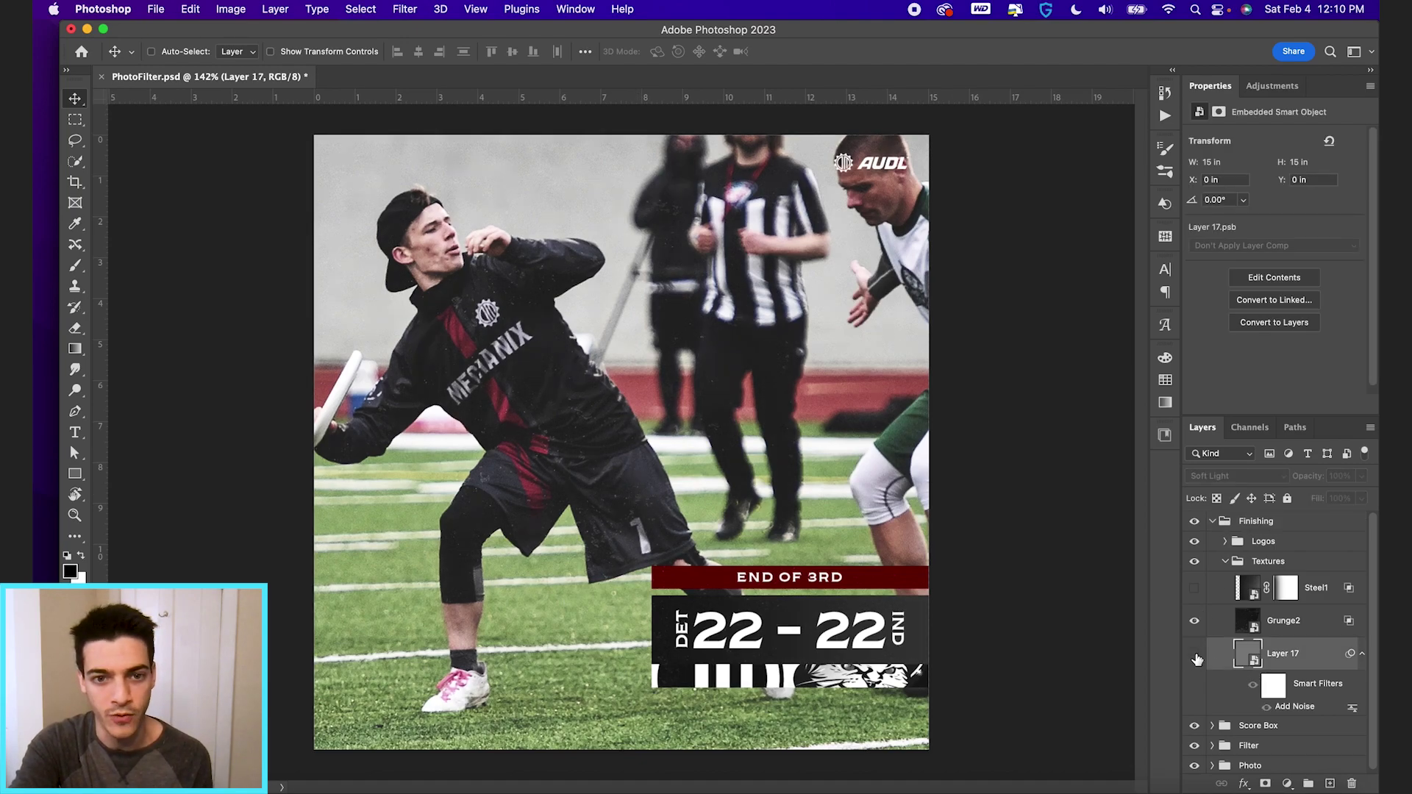
Collapse Textures and Finishing, expand the Filter group, and select Gradient Map 1
left_click(1225, 561)
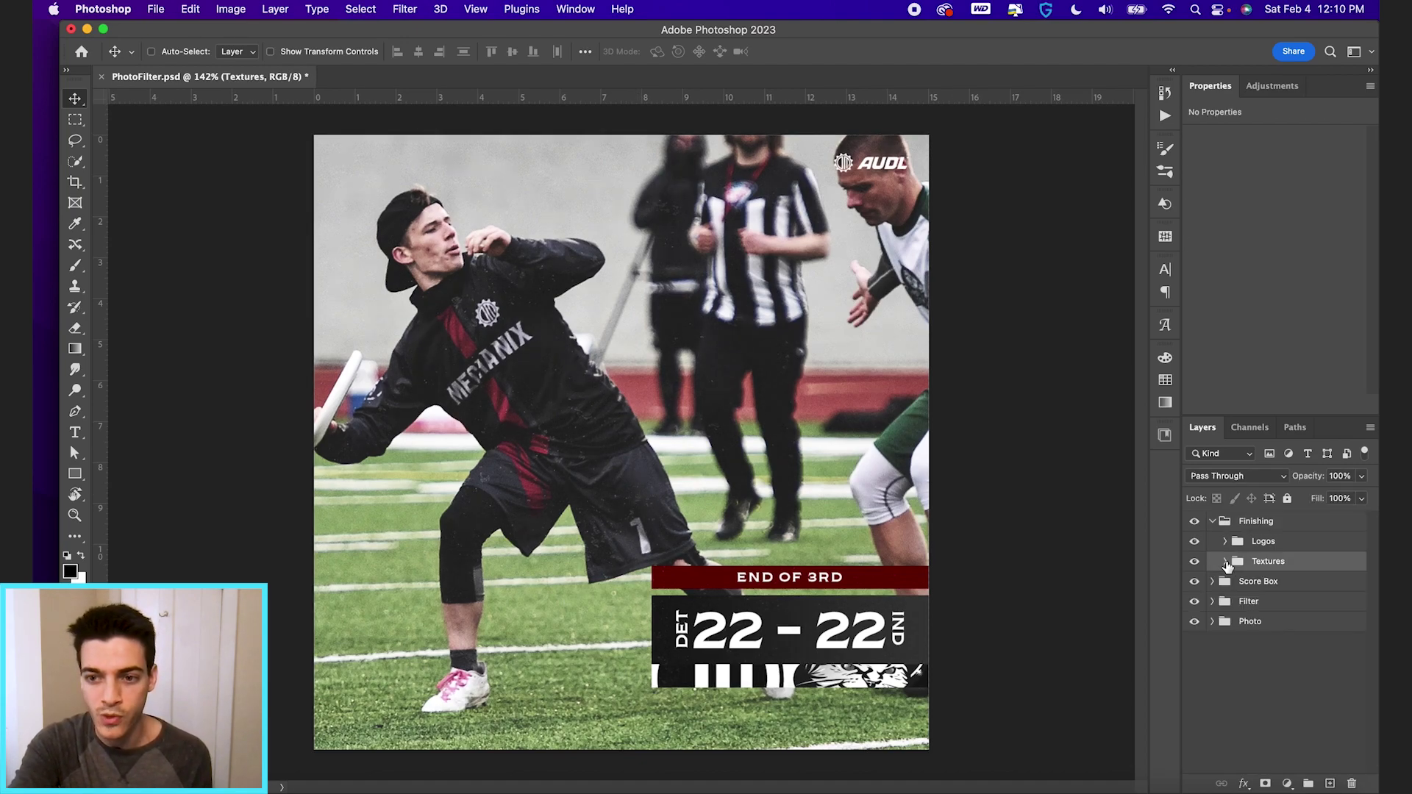
left_click(1225, 561)
left_click(1224, 561)
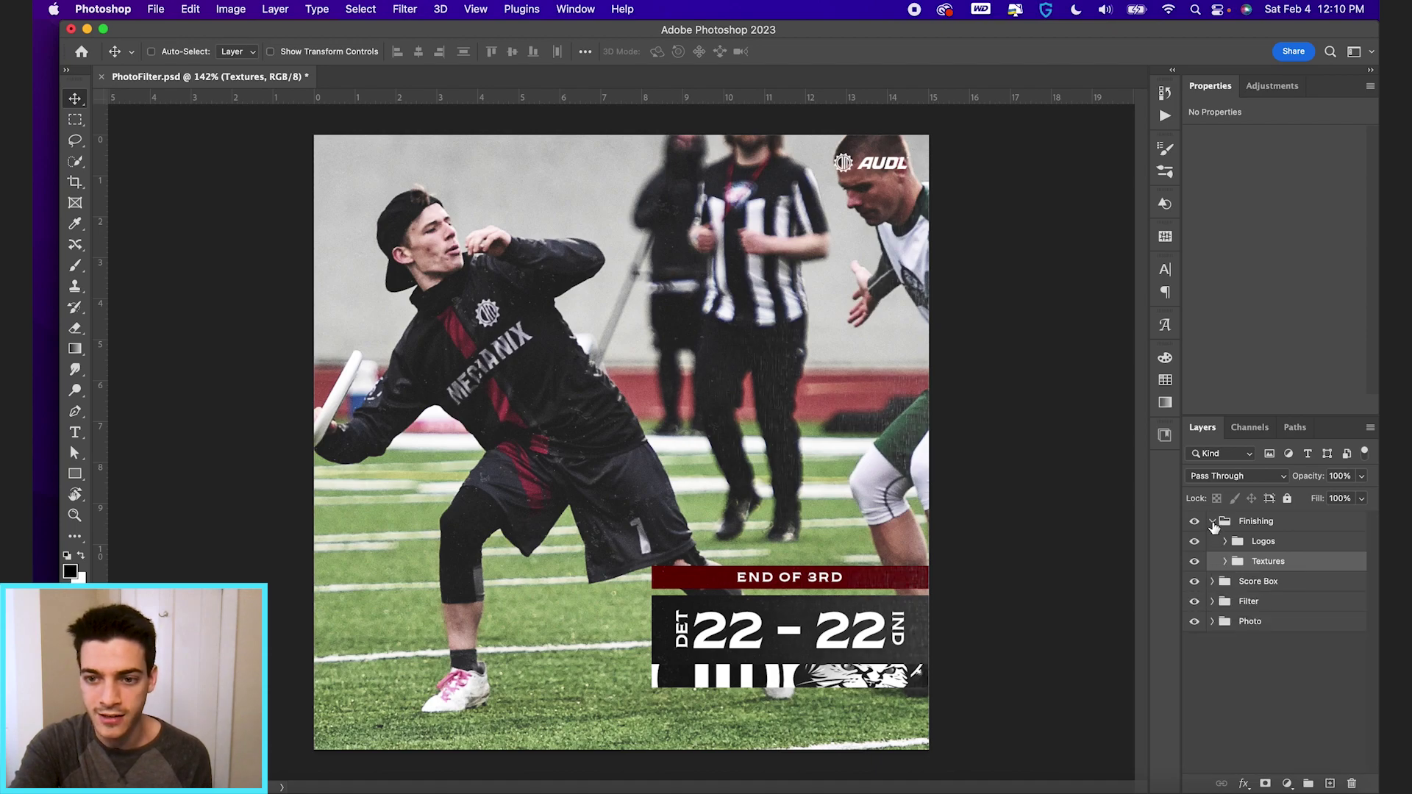
left_click(1212, 522)
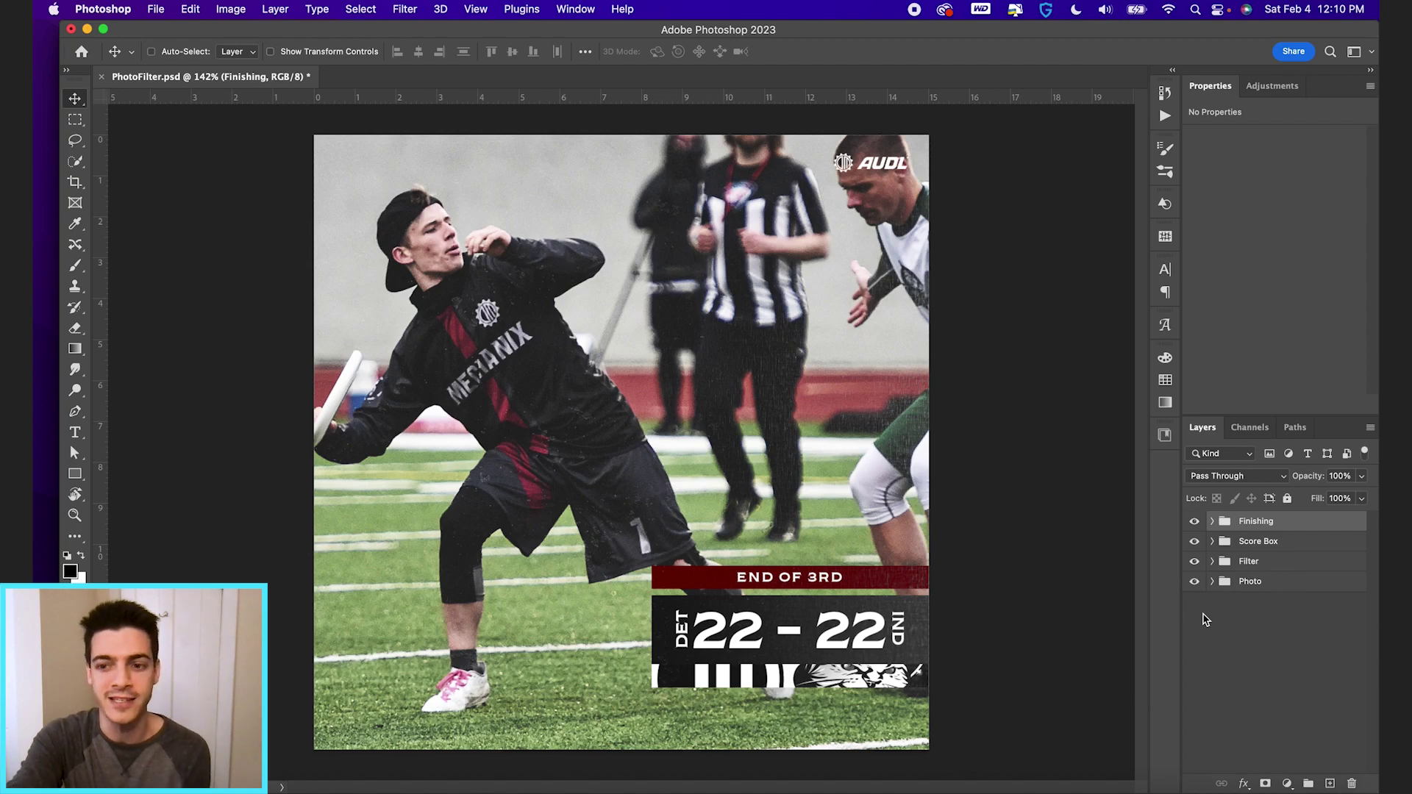
left_click(1224, 562)
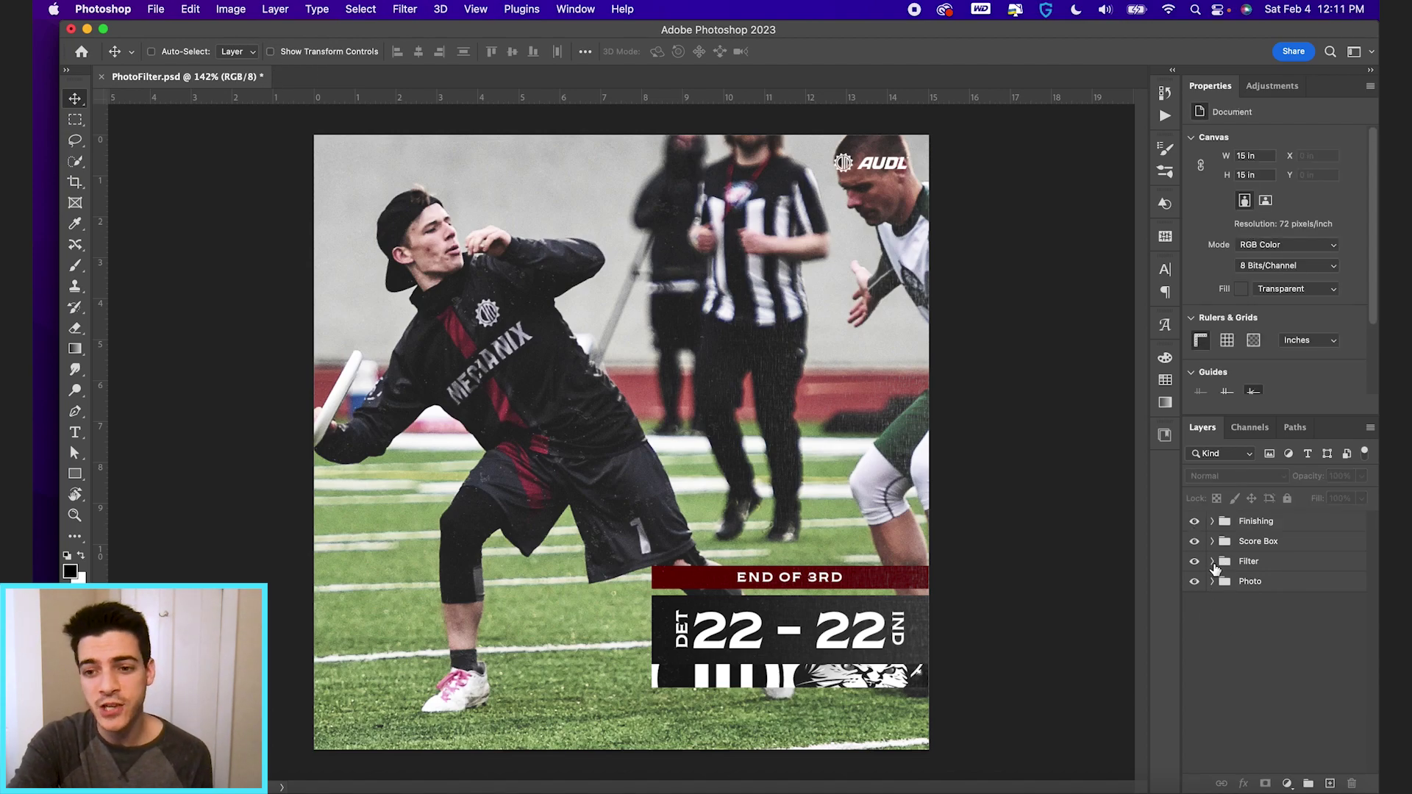
left_click(1212, 561)
left_click(1239, 600)
Add a Color Lookup layer, trying Candlelight.CUBE, filmstock_50 and Fuji ETERNA 250D looks
left_click(1287, 783)
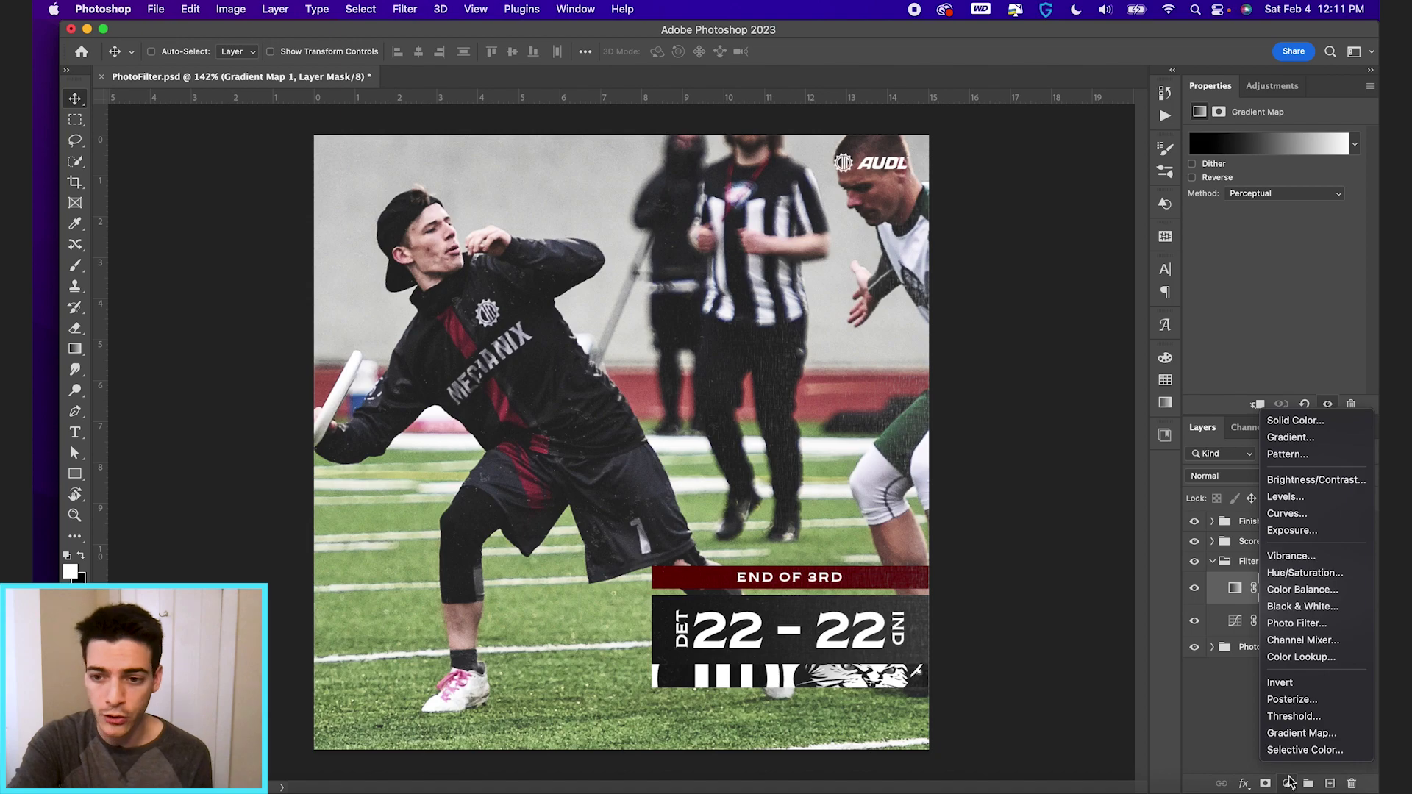
left_click(1317, 658)
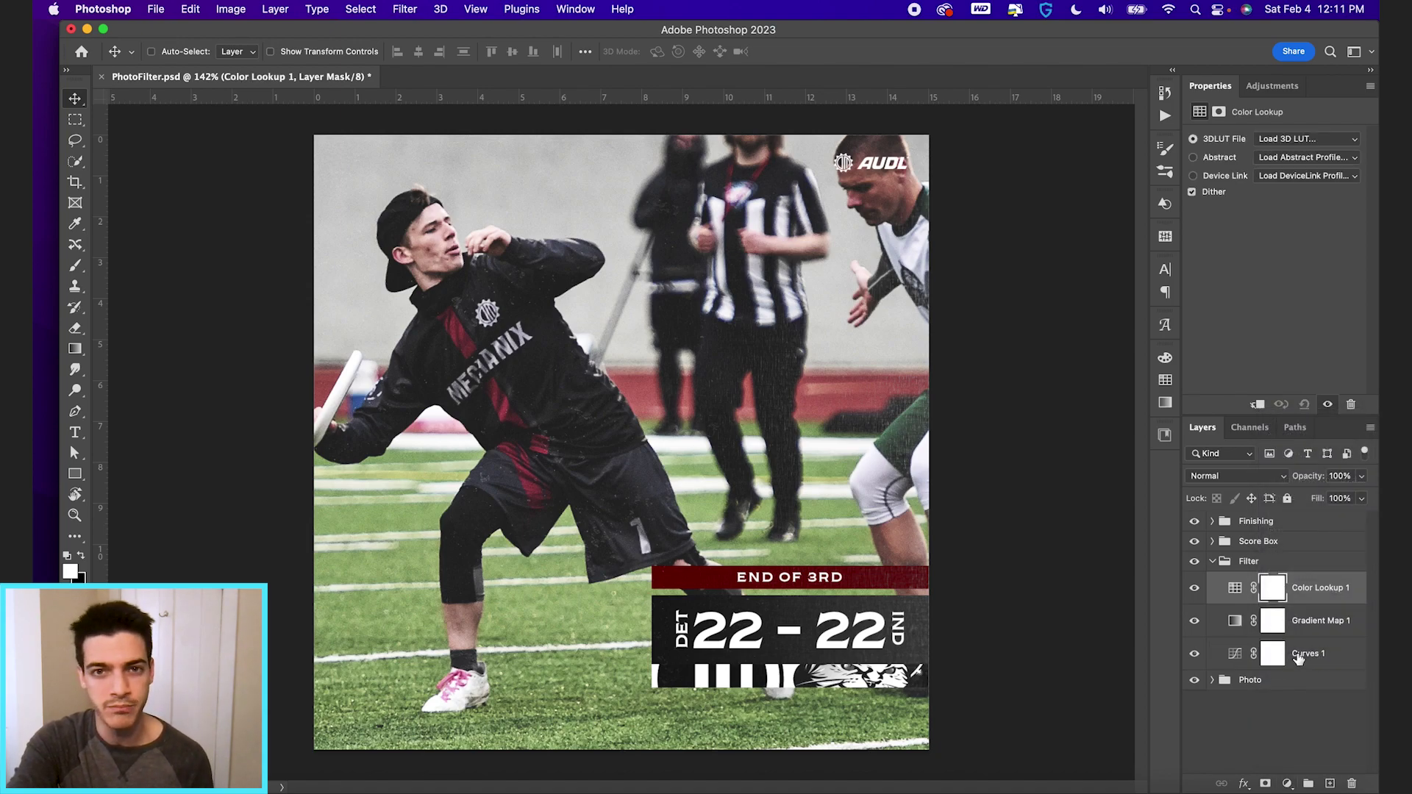
left_click(1285, 147)
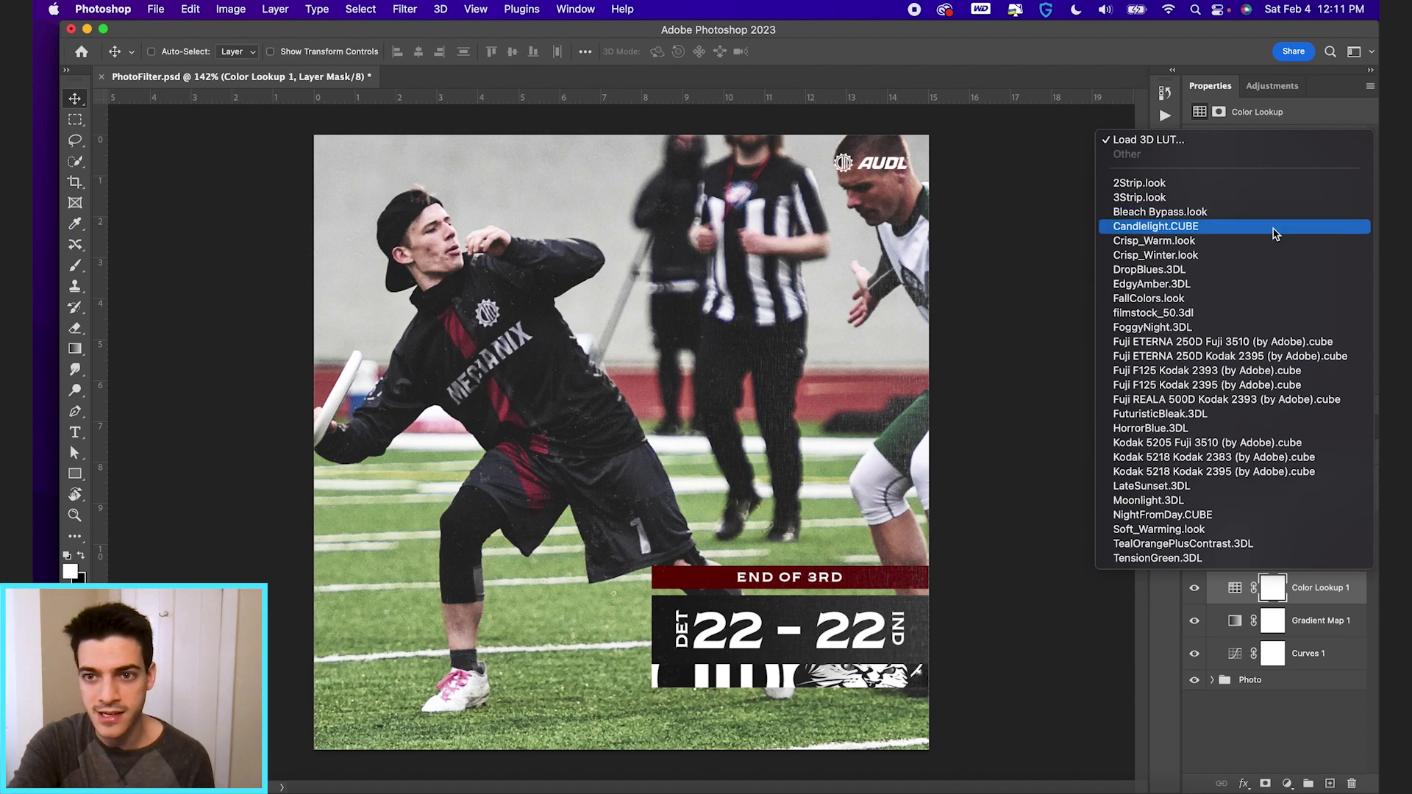
left_click(1160, 231)
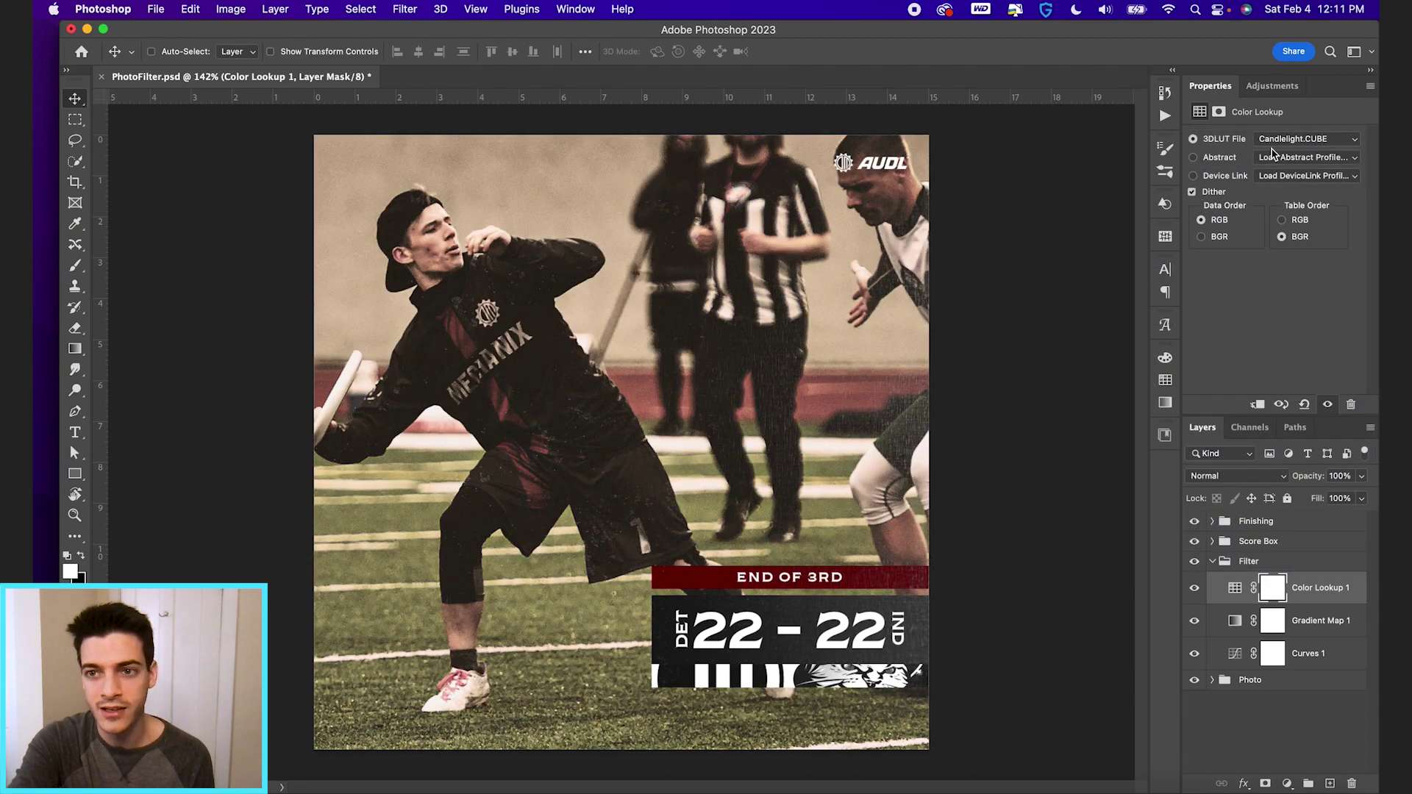
left_click(1273, 147)
left_click(1268, 231)
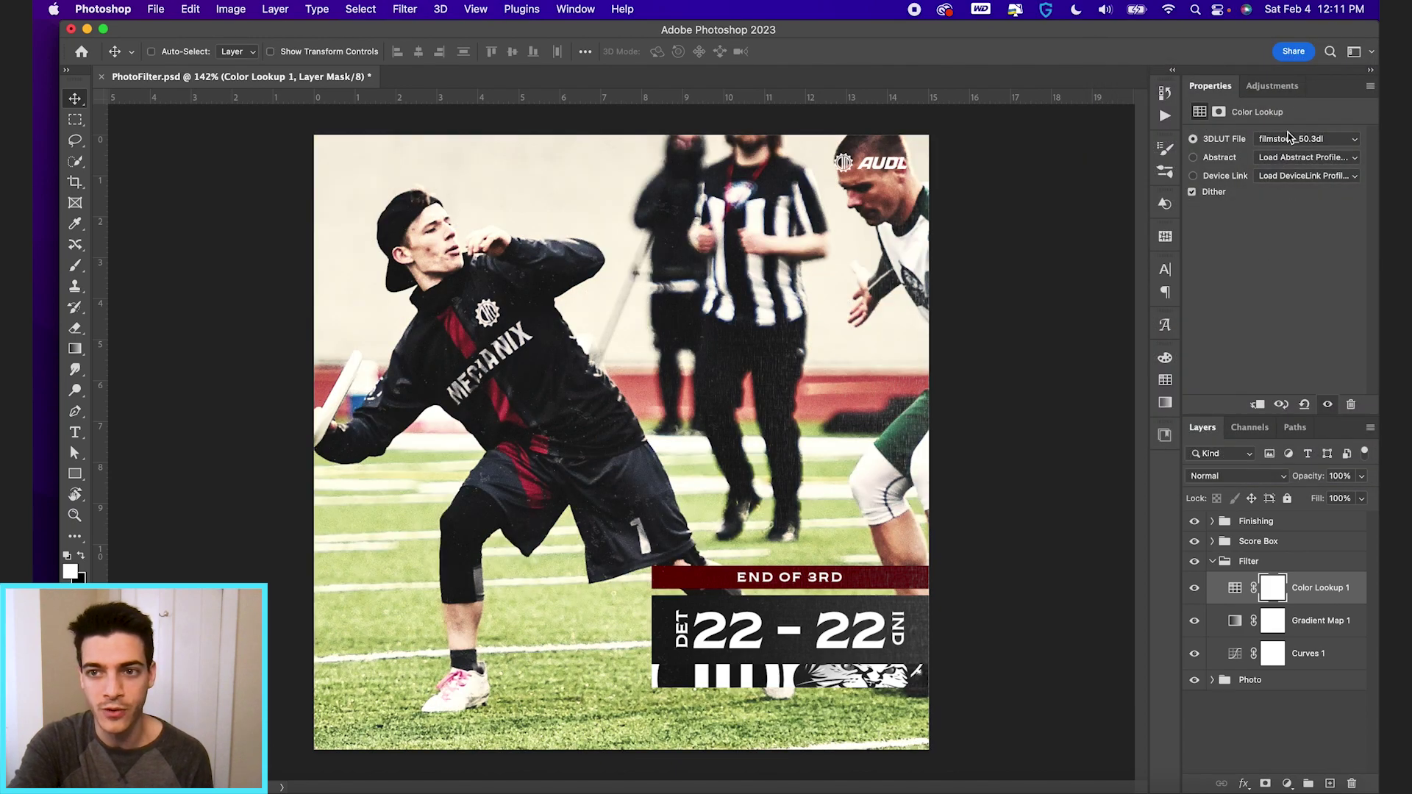
left_click(1283, 141)
left_click(1280, 184)
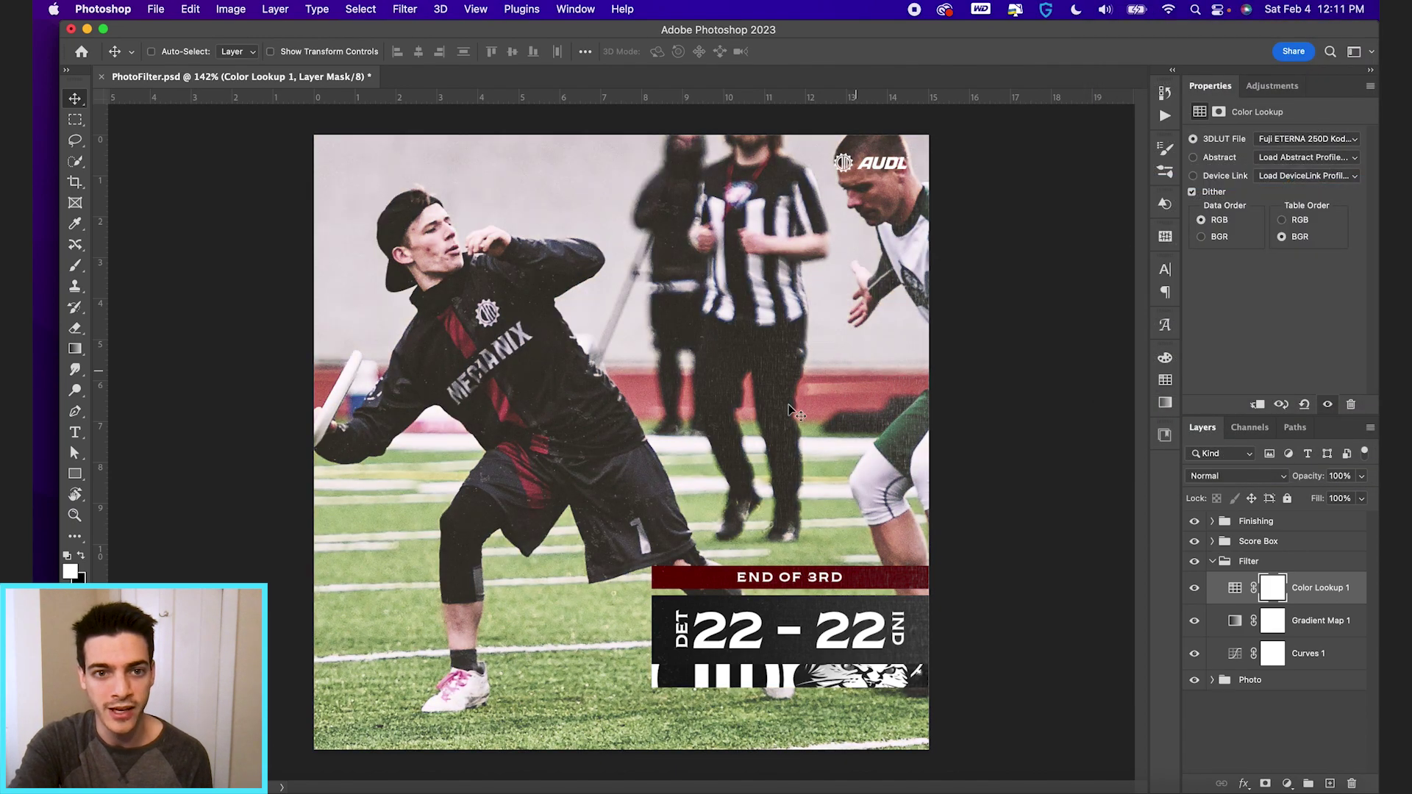
left_click_drag(1312, 477, 1360, 478)
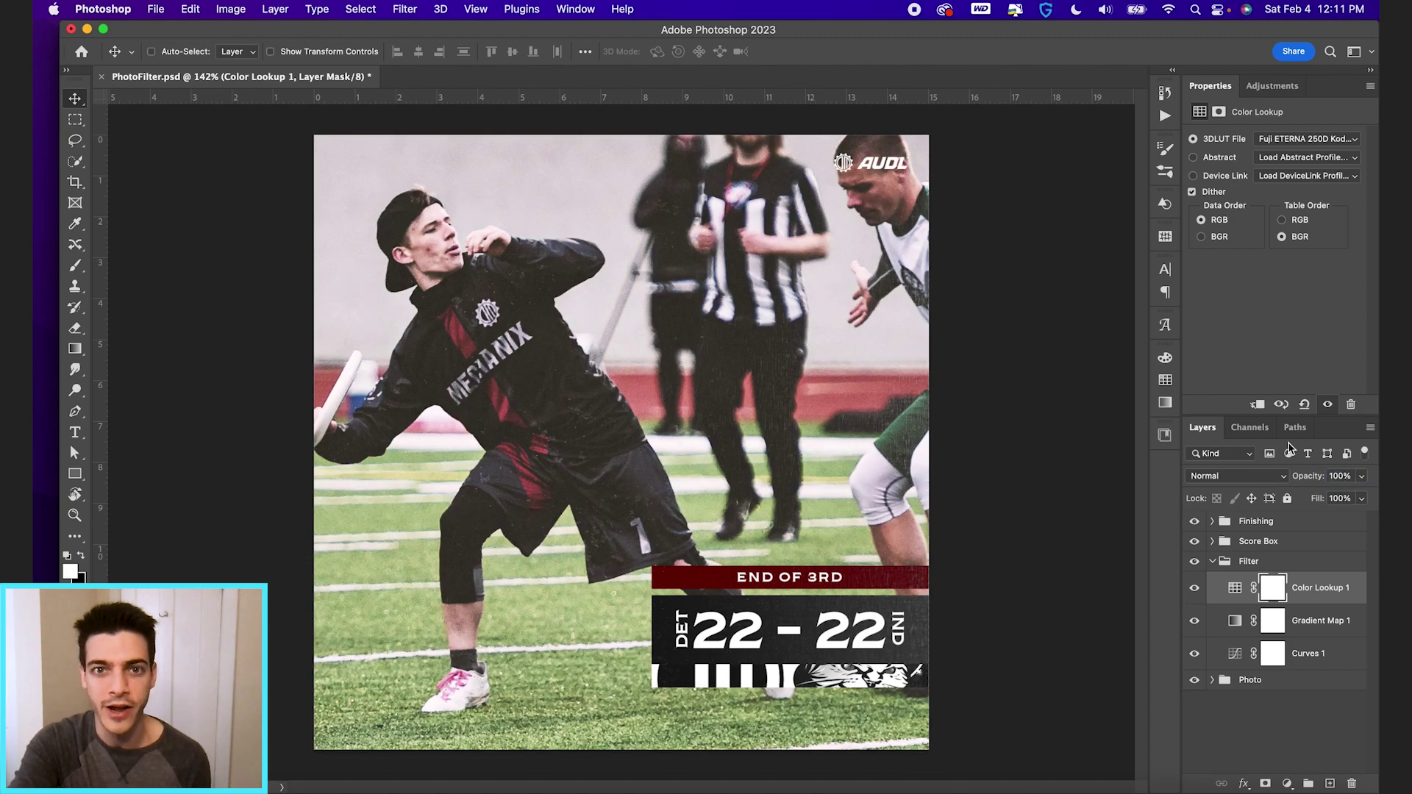
Switch the lookup back to Candlelight.CUBE and lower its opacity to 30%
left_click(1306, 147)
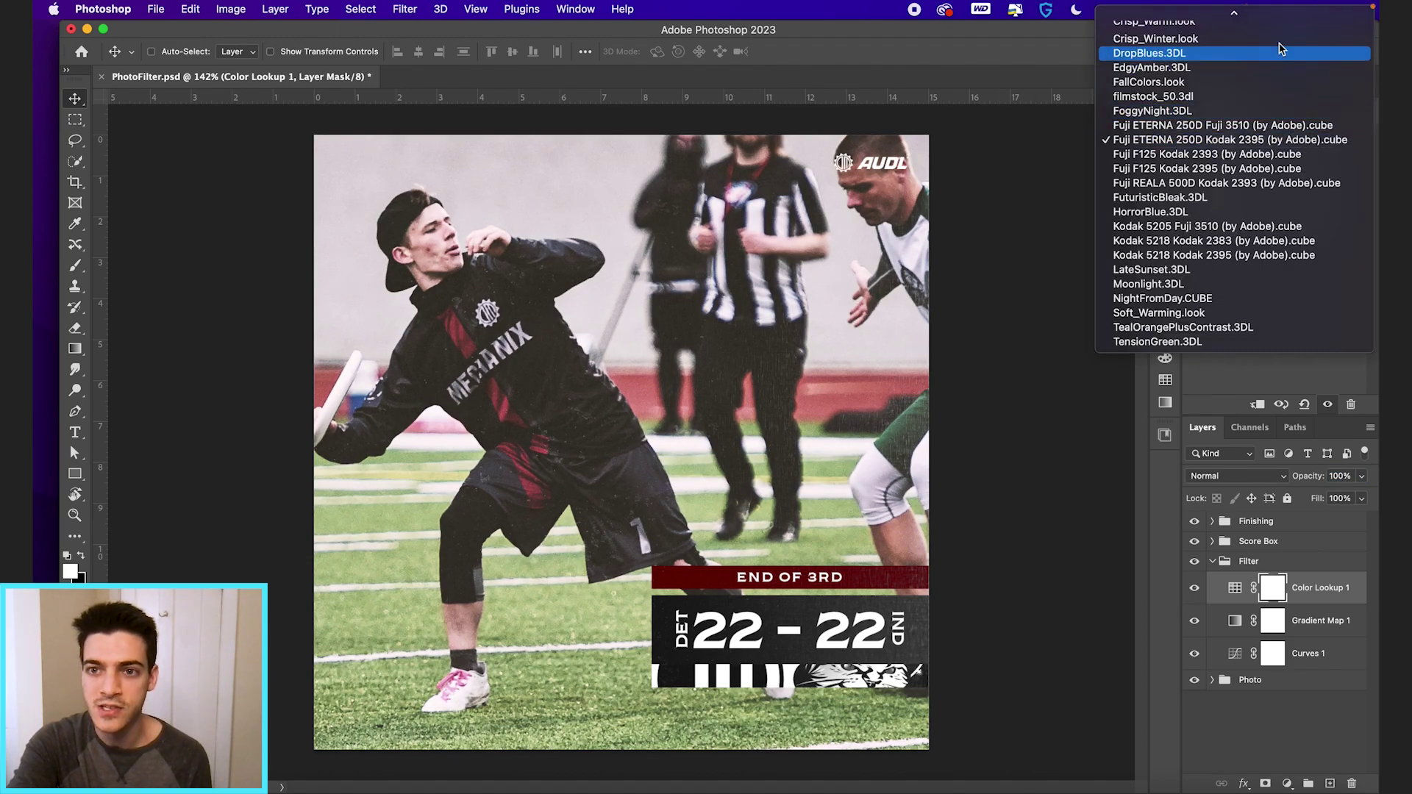
scroll(1276, 66, "up", 2)
left_click(1270, 56)
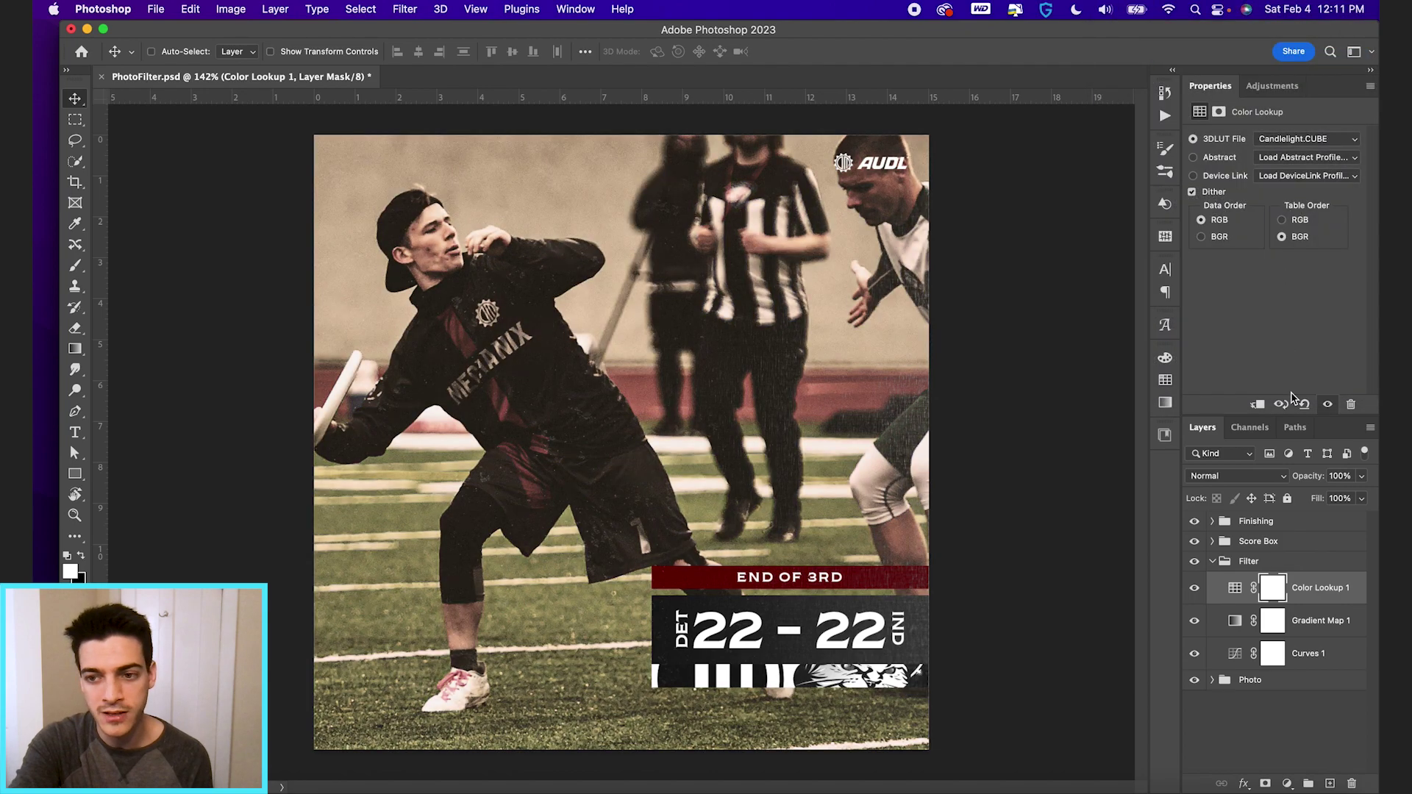
left_click_drag(1308, 483, 1253, 486)
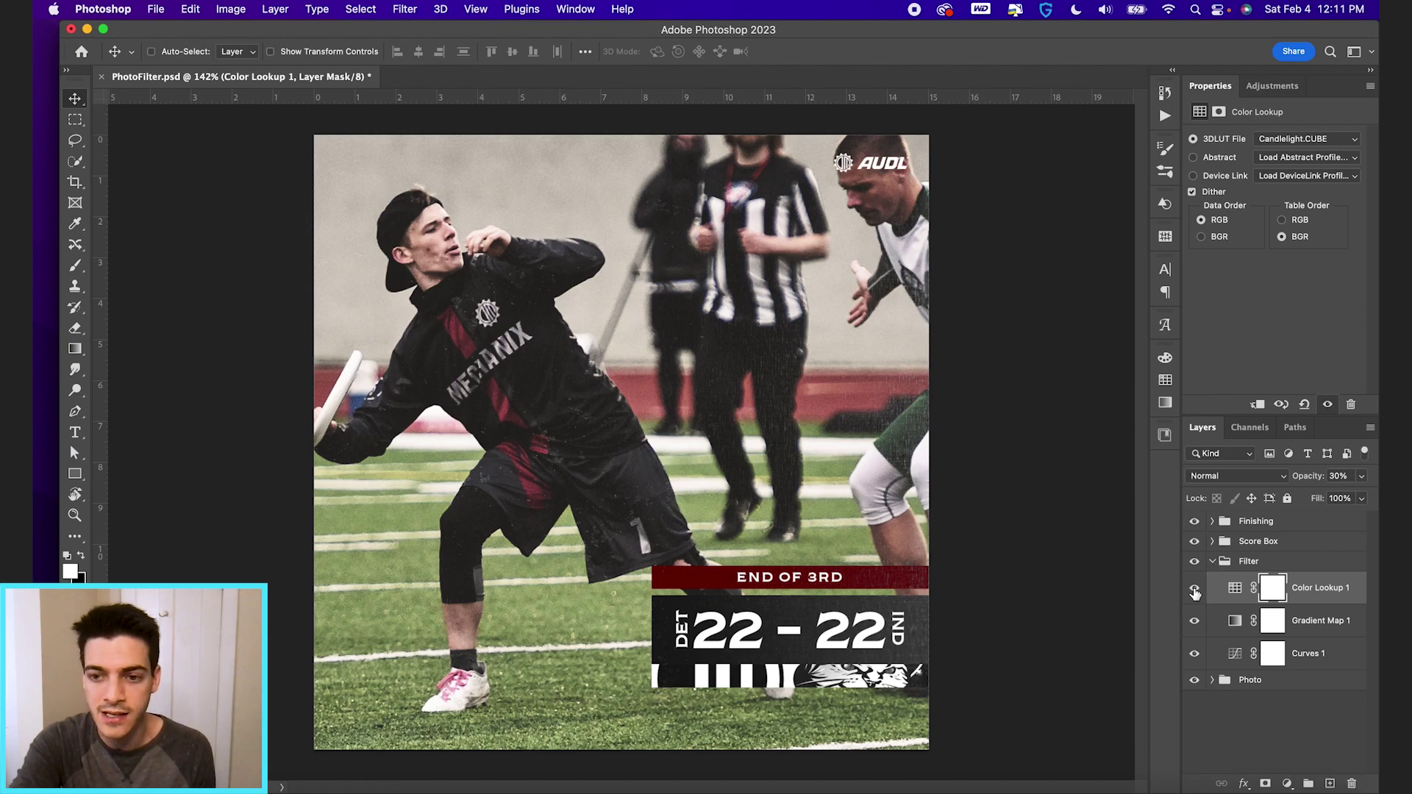
left_click(1234, 588)
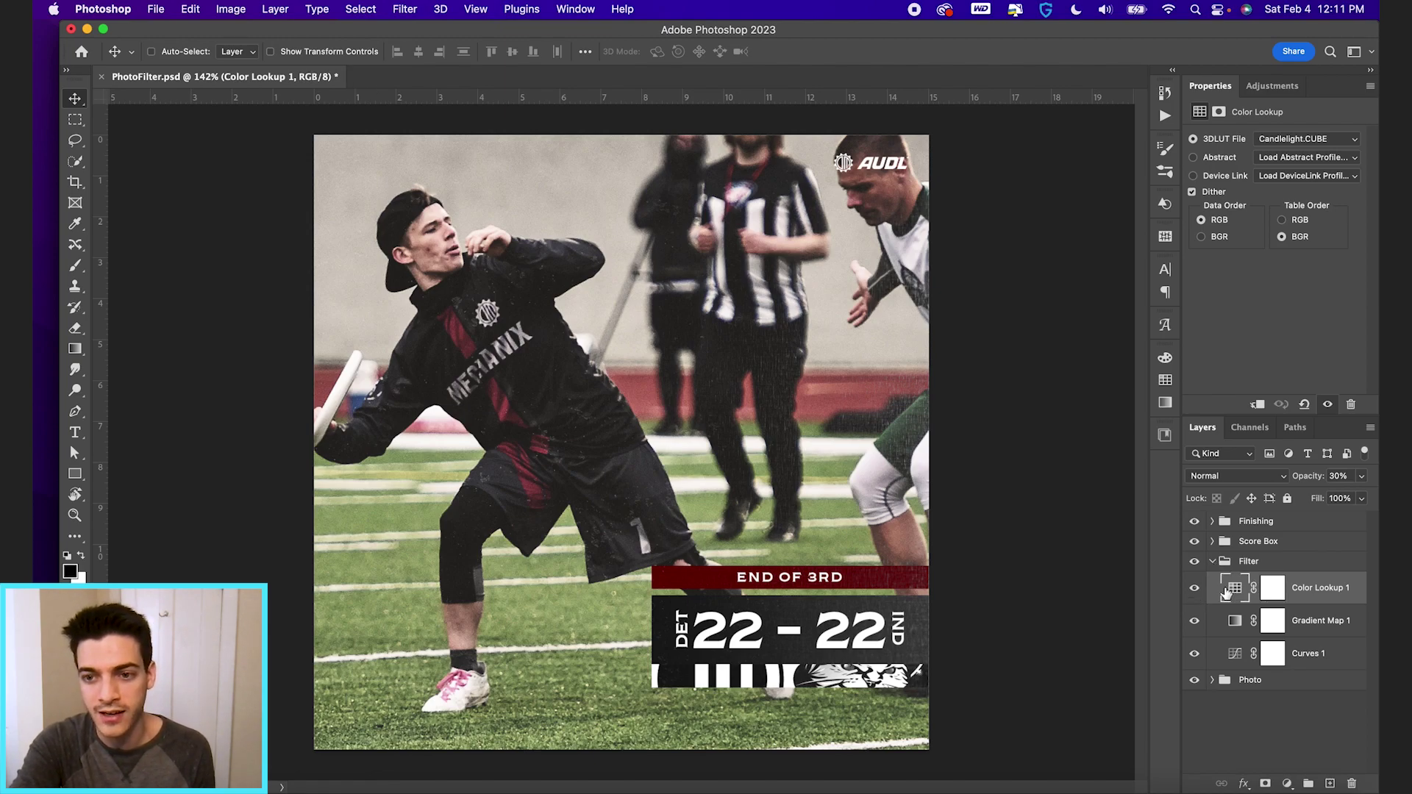
Compare Gradient Map 1 and the Filter group on and off, then view Color Lookup 1's Candlelight settings
left_click(1237, 625)
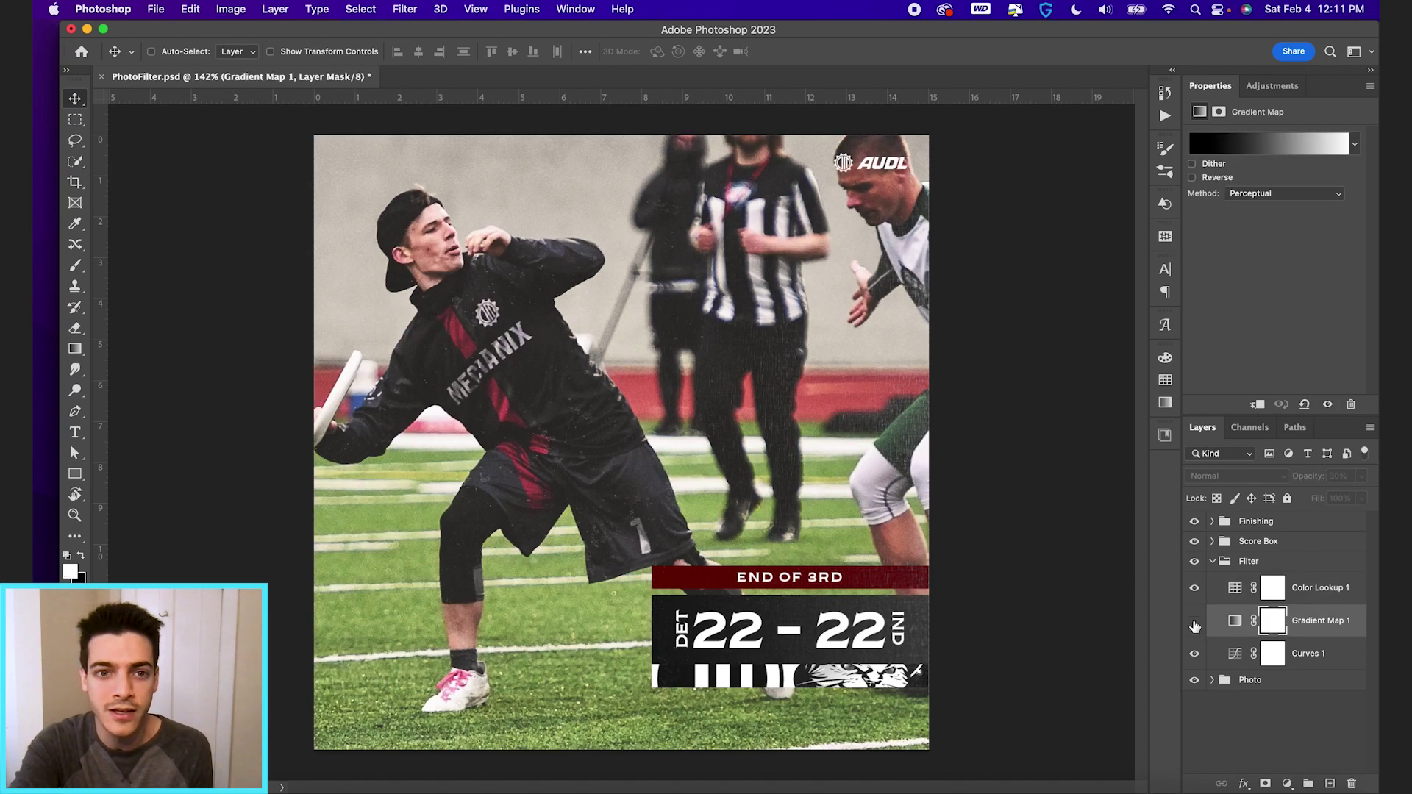
left_click(1195, 625)
left_click(1212, 561)
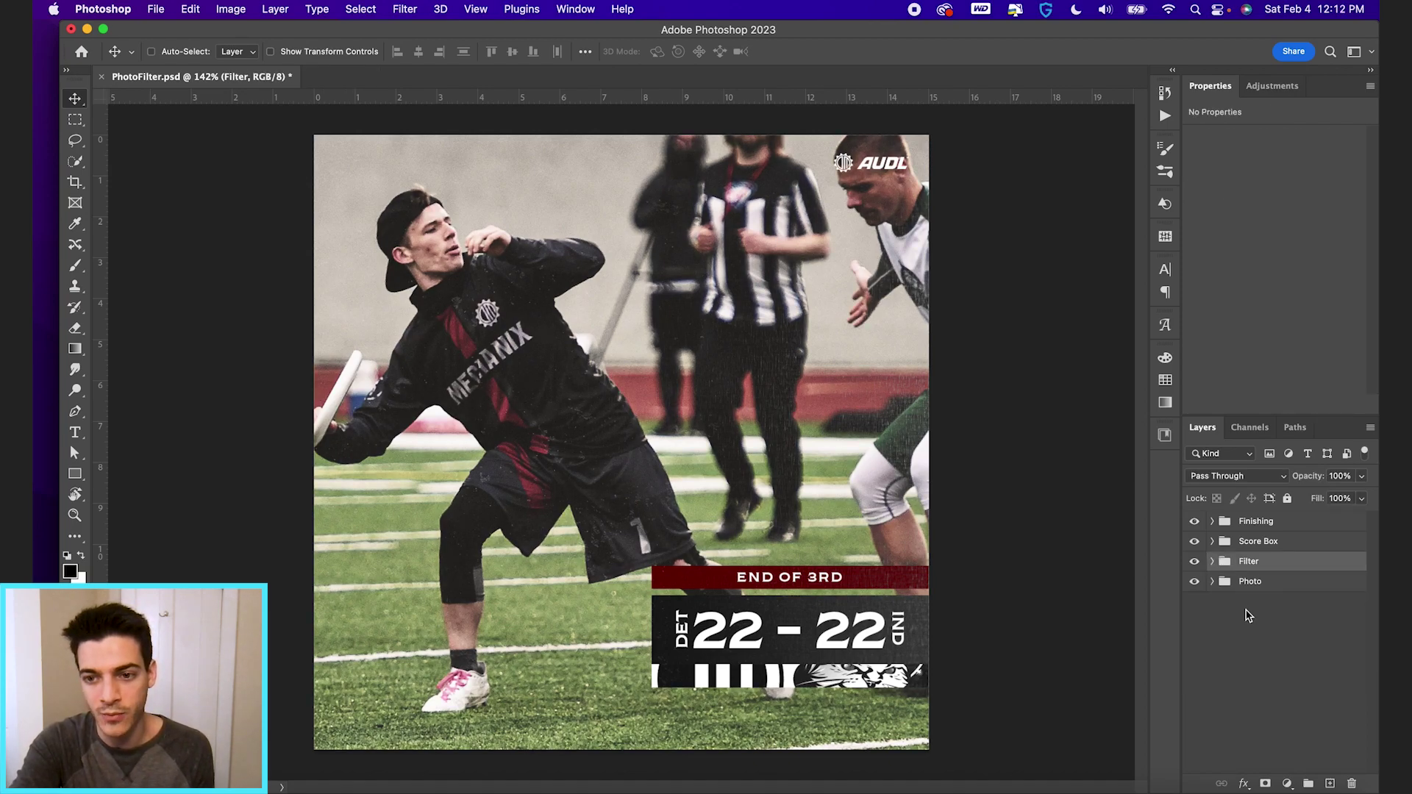
left_click(1194, 562)
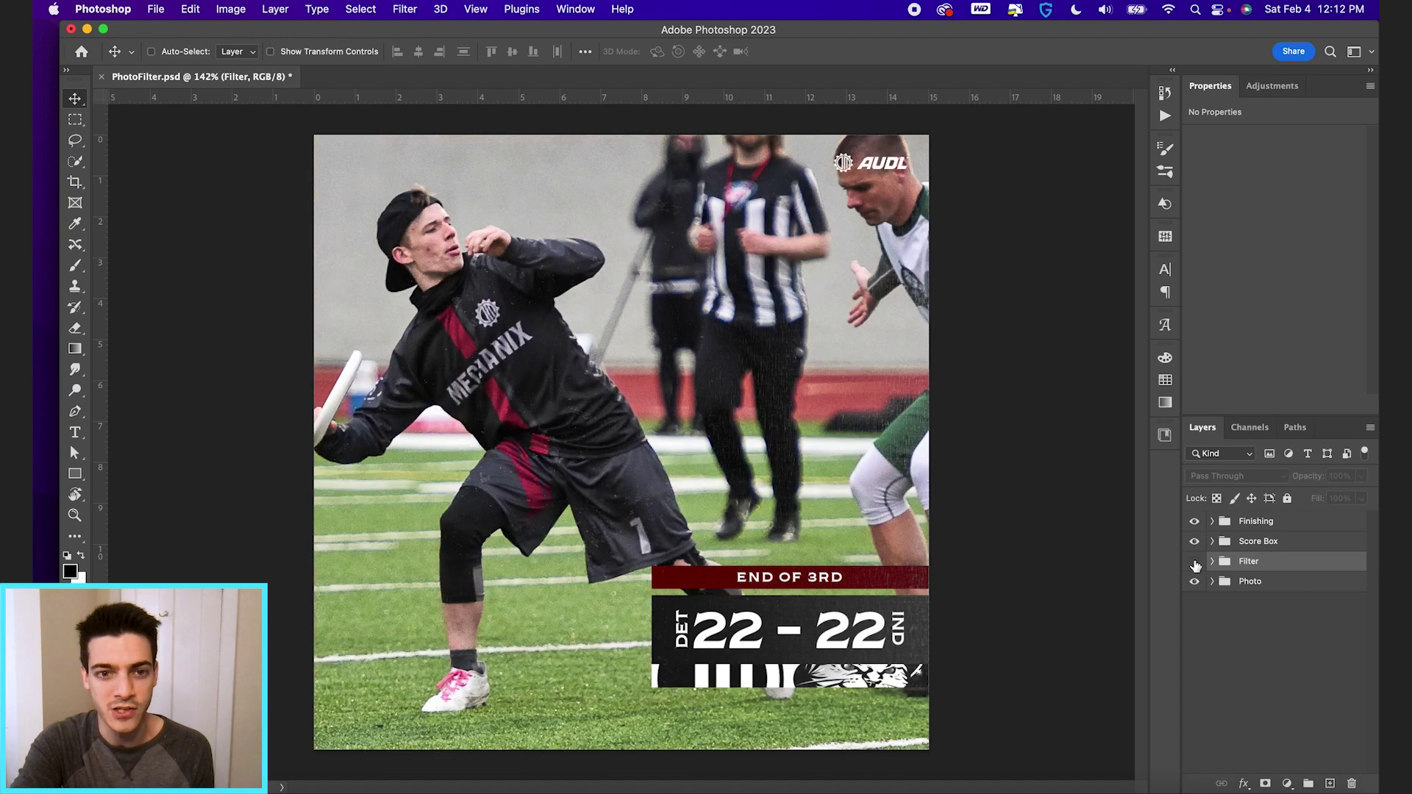
left_click(1194, 563)
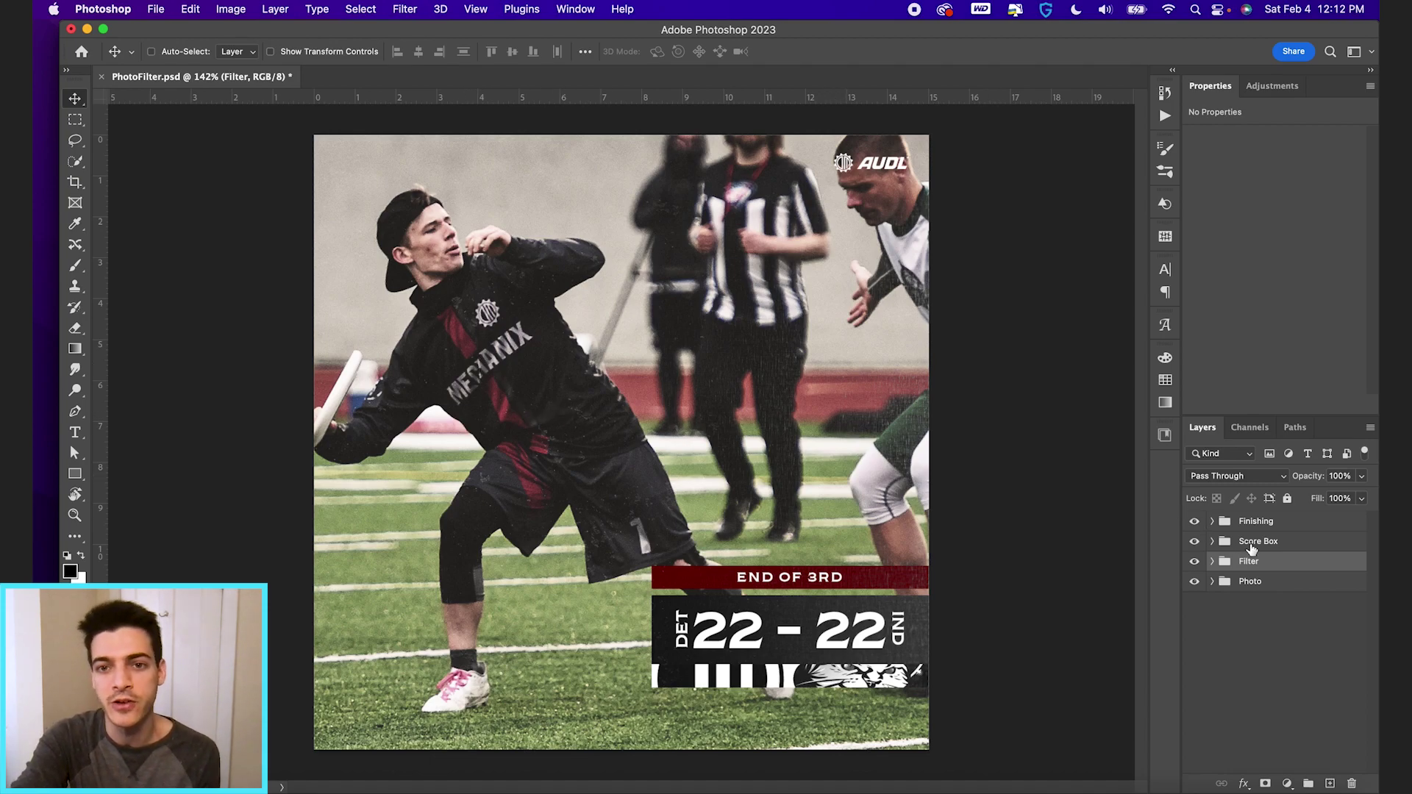
left_click(1211, 561)
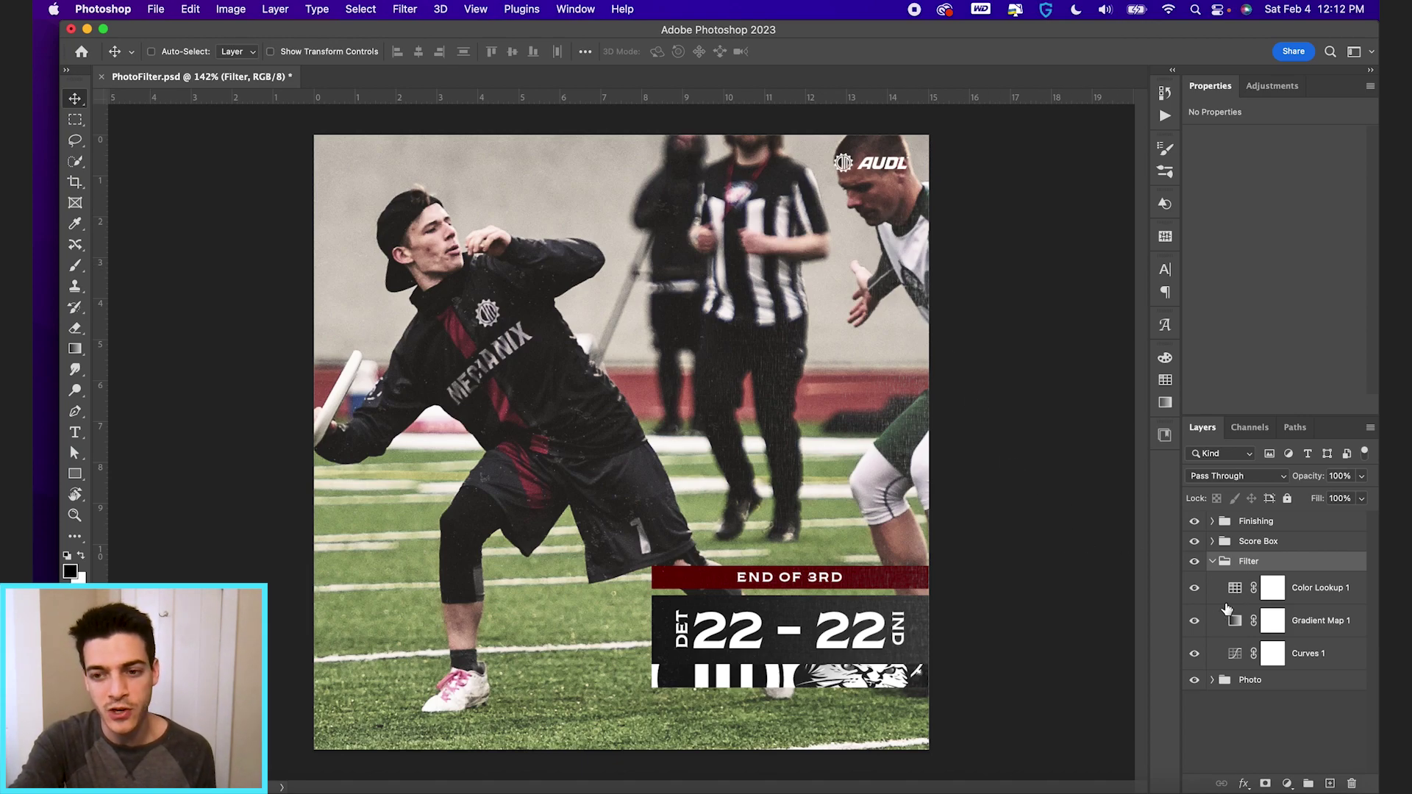
left_click(1241, 598)
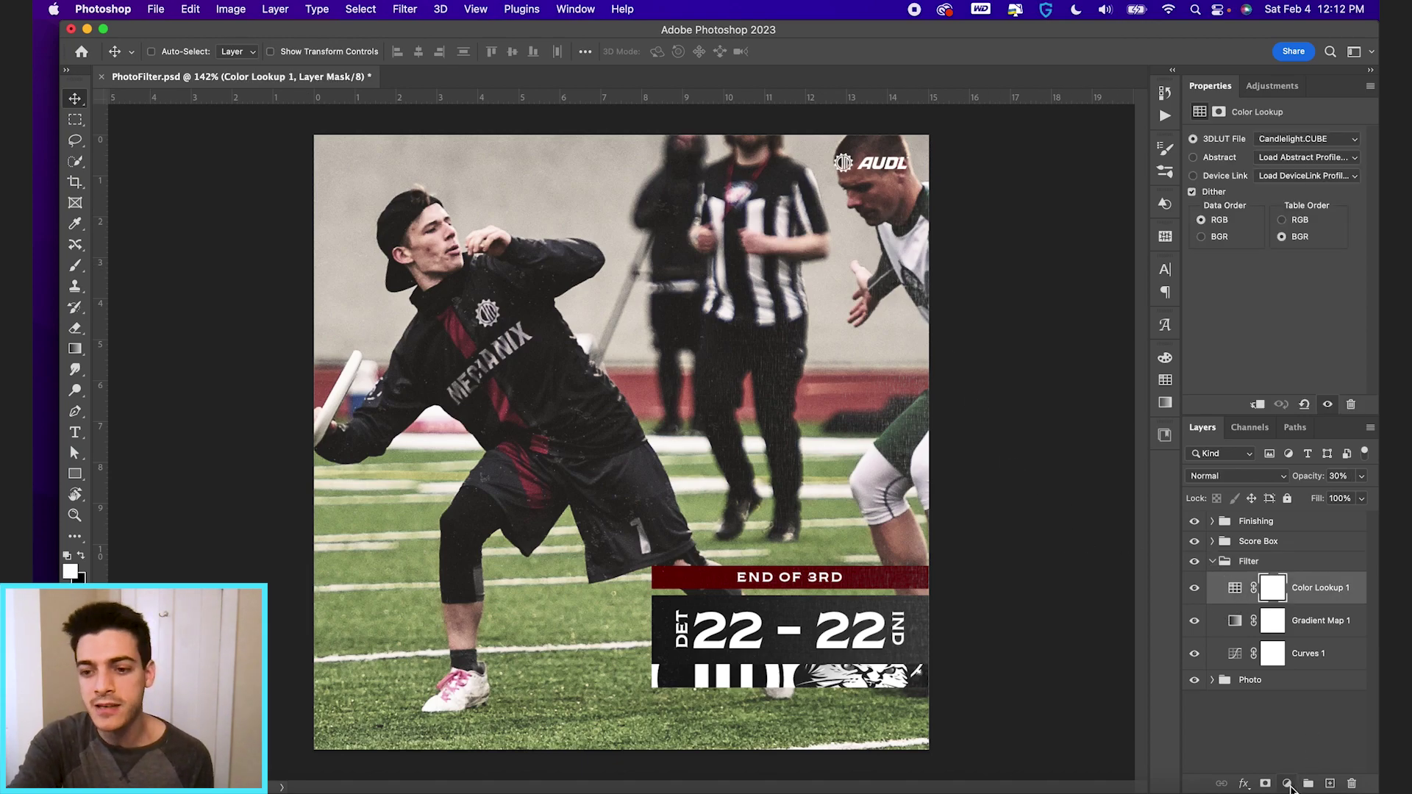
left_click(1286, 784)
Add a Hue/Saturation layer with Reds saturation at +25, toggling it to compare
left_click(1318, 578)
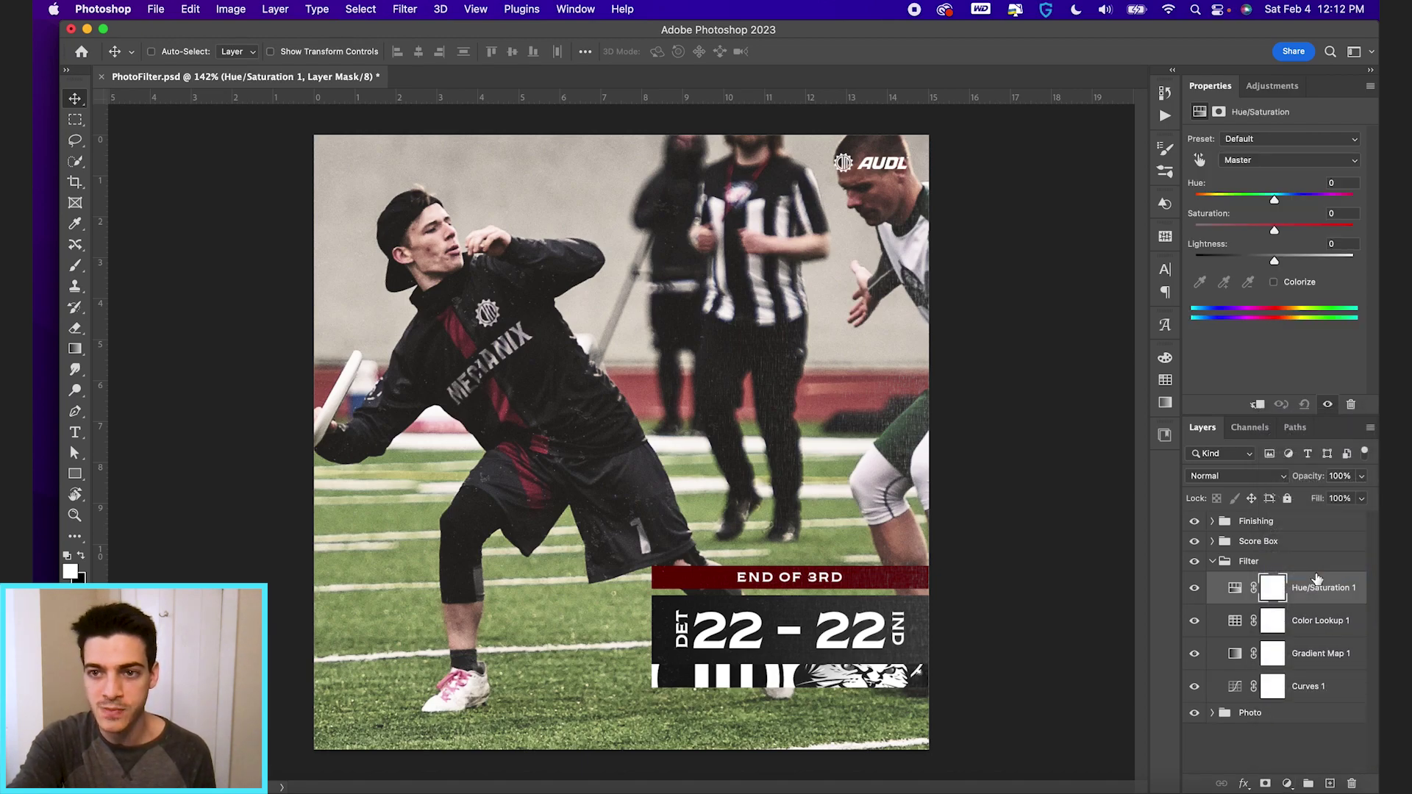
left_click(1276, 165)
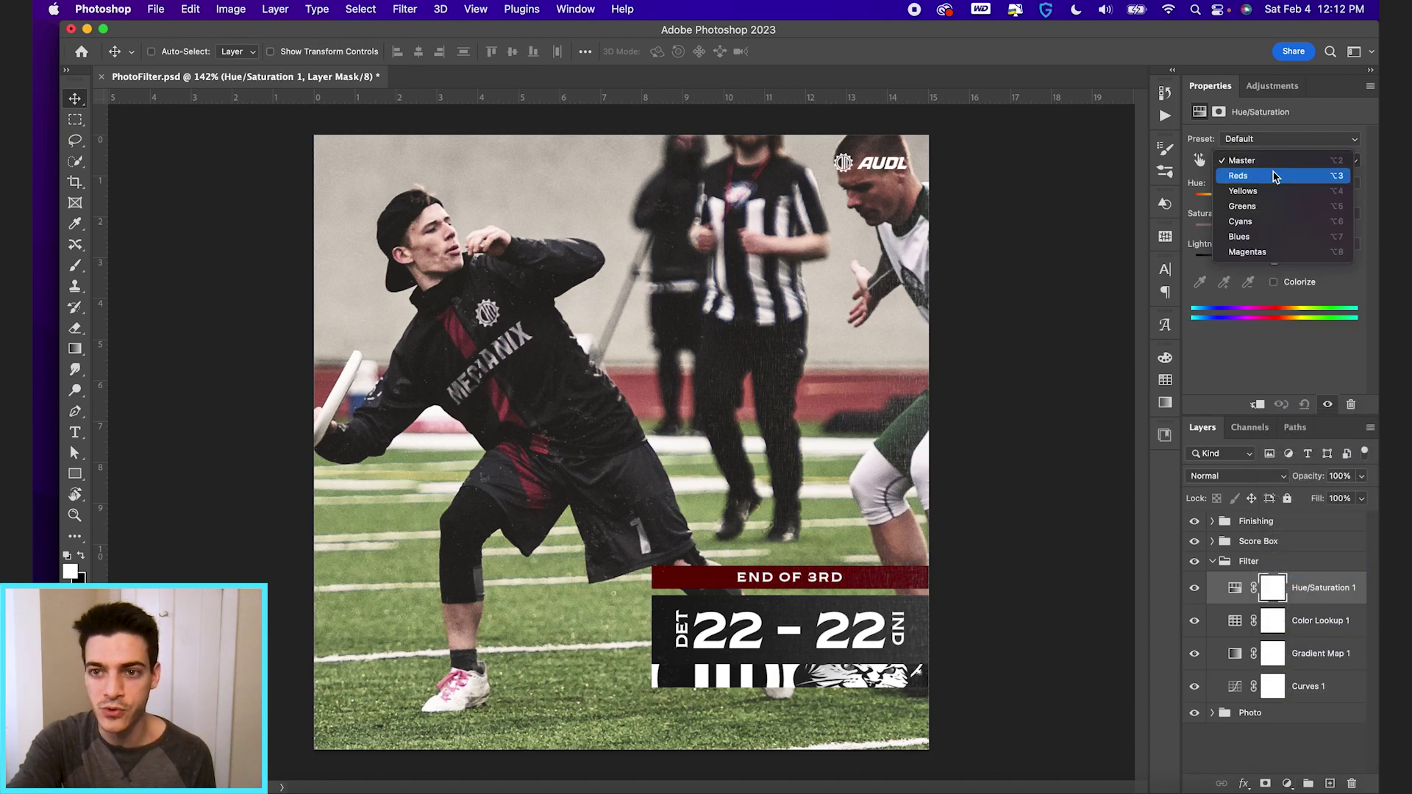
left_click(1276, 176)
mouse_move(1274, 232)
left_mouse_down()
mouse_move(1323, 232)
mouse_move(1201, 233)
mouse_move(1316, 233)
mouse_move(1261, 233)
mouse_move(1293, 233)
left_mouse_up()
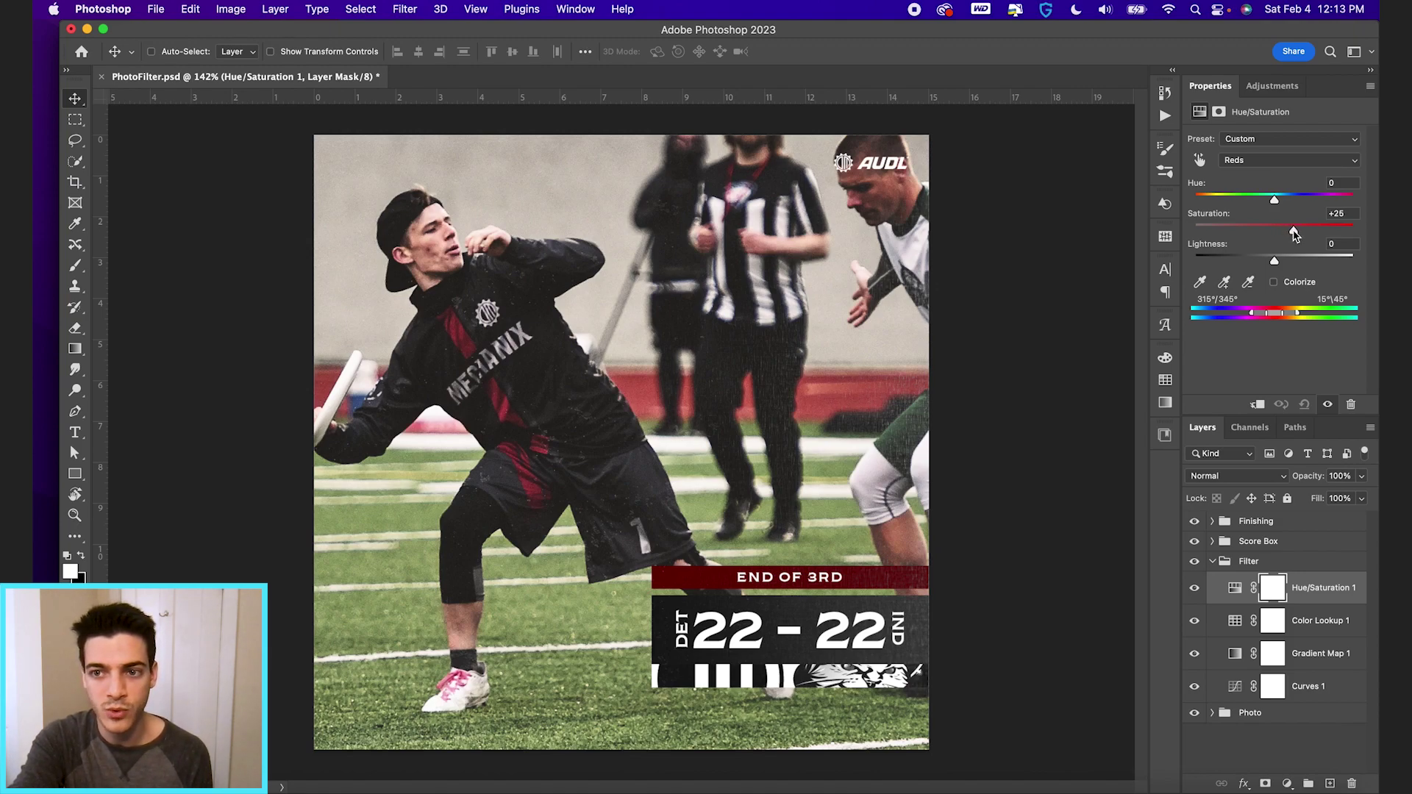
left_click(1194, 595)
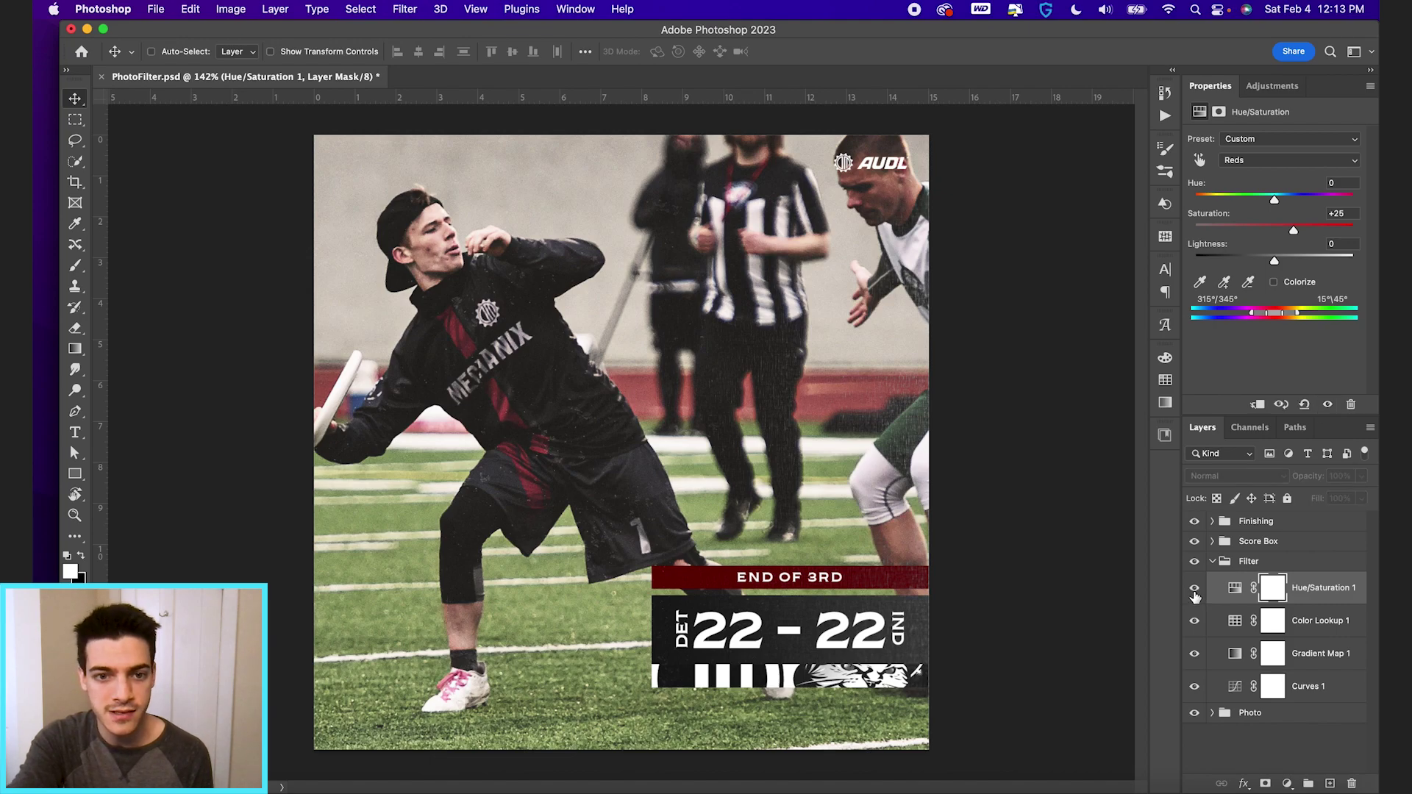
left_click(1194, 594)
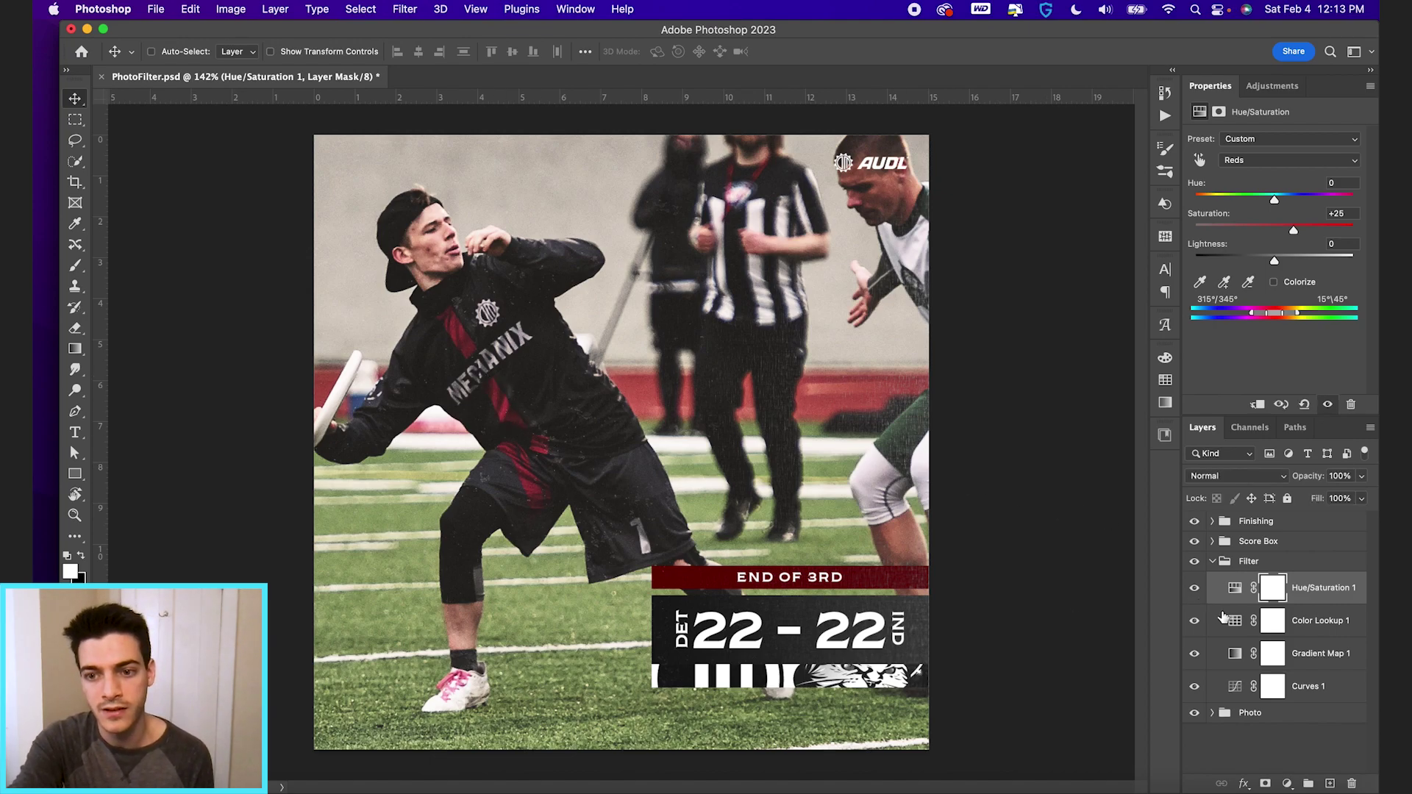
left_click(1194, 589)
left_click(1194, 590)
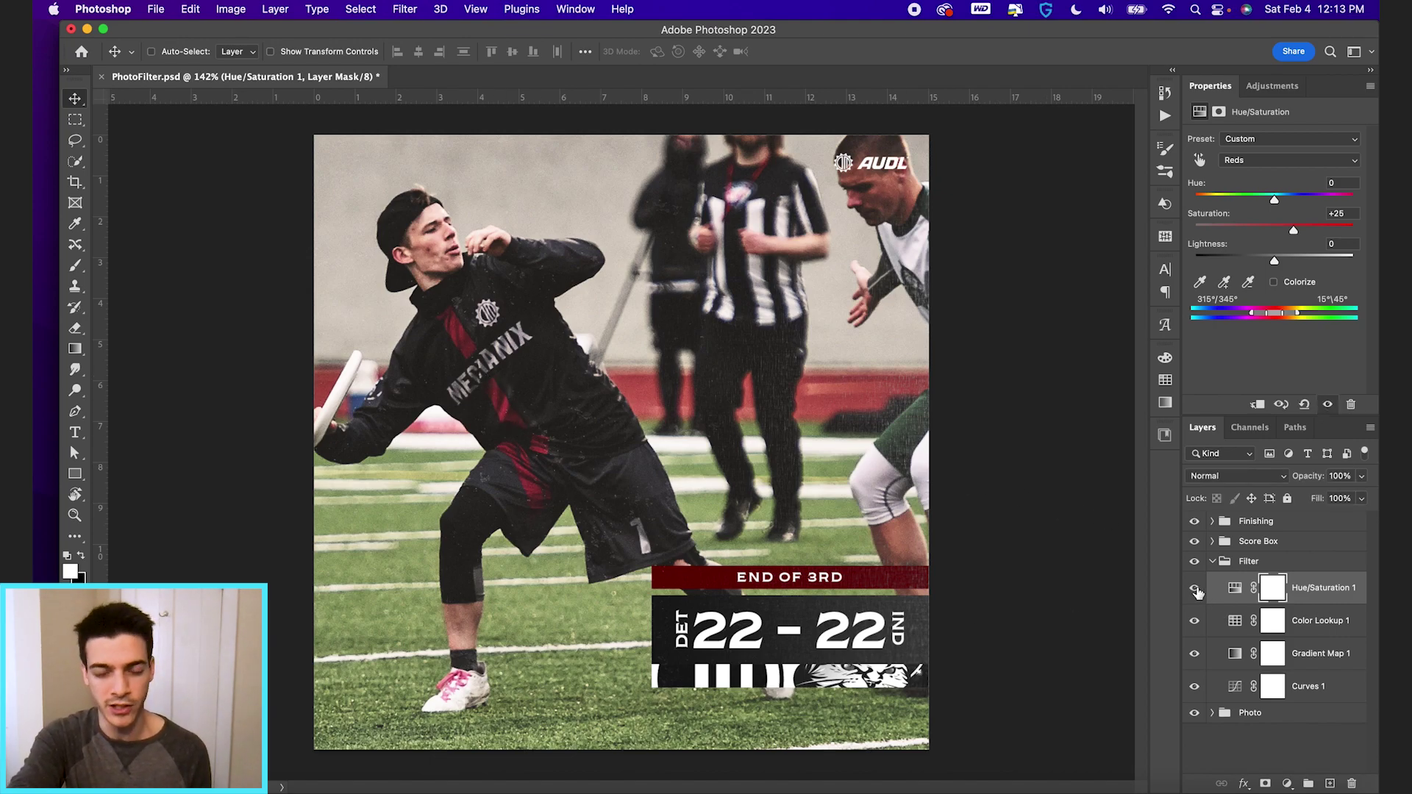
Add a new layer below Curves 1 and set up a Foreground to Transparent gradient
left_click(1236, 694)
left_click(1329, 783)
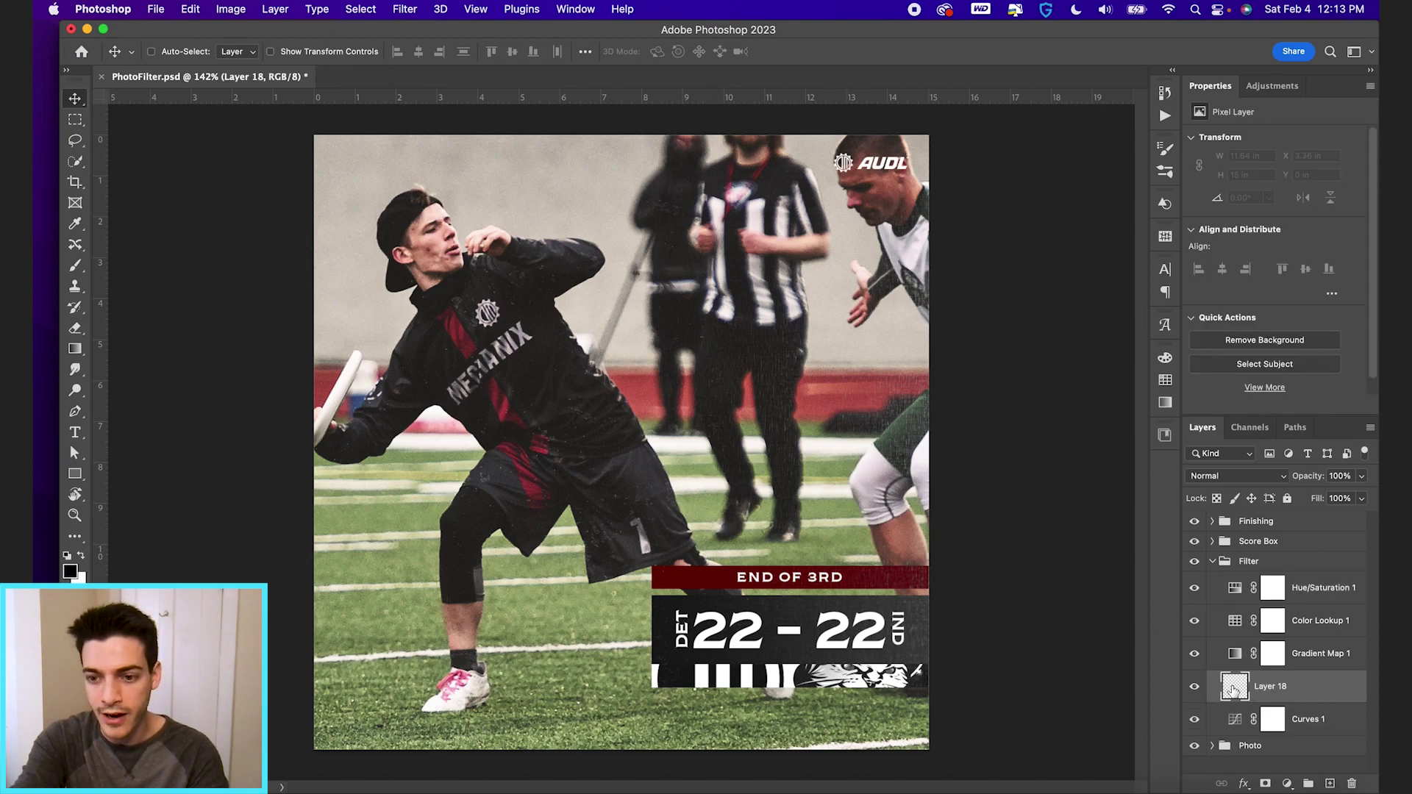
left_click_drag(1235, 687, 1259, 722)
key("g")
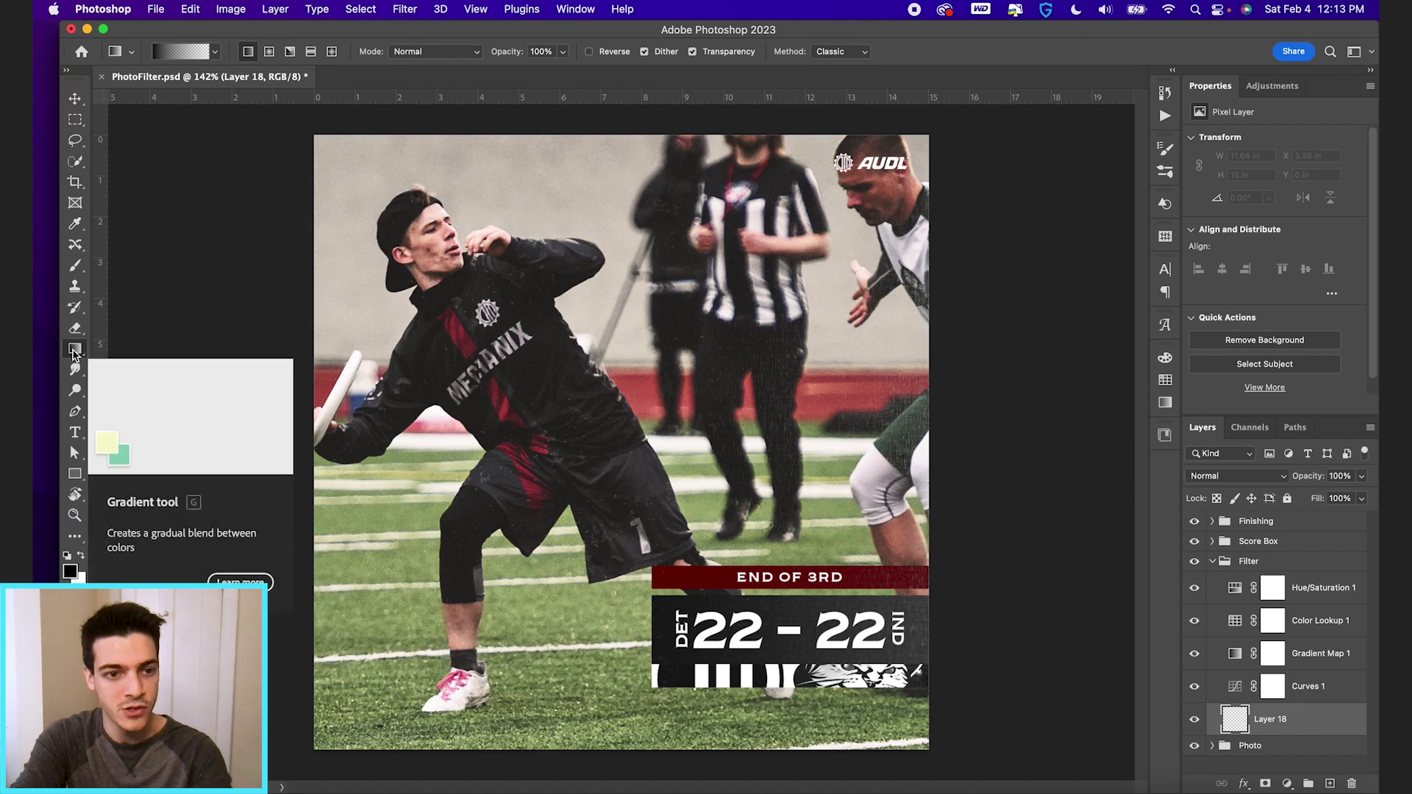
left_click(182, 54)
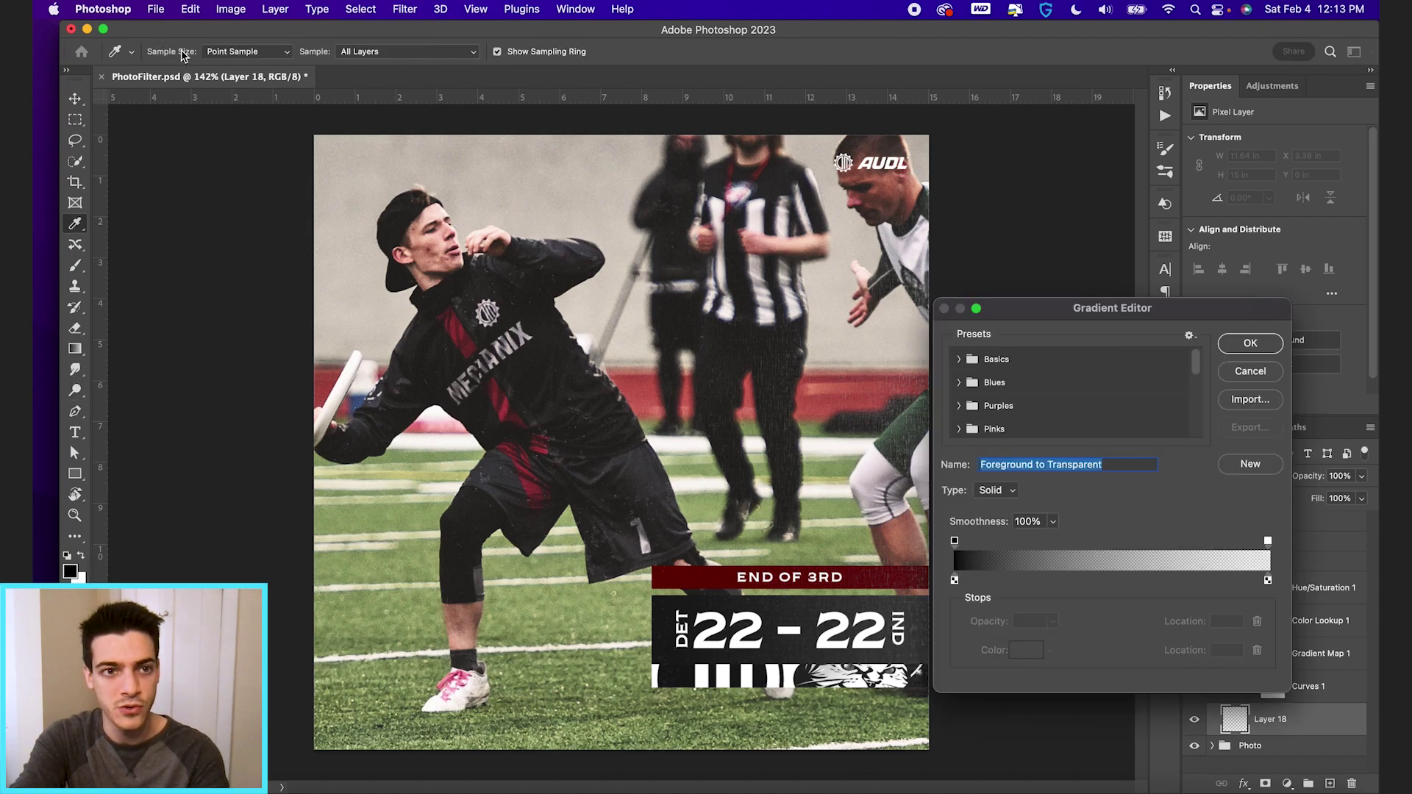
left_click(1257, 344)
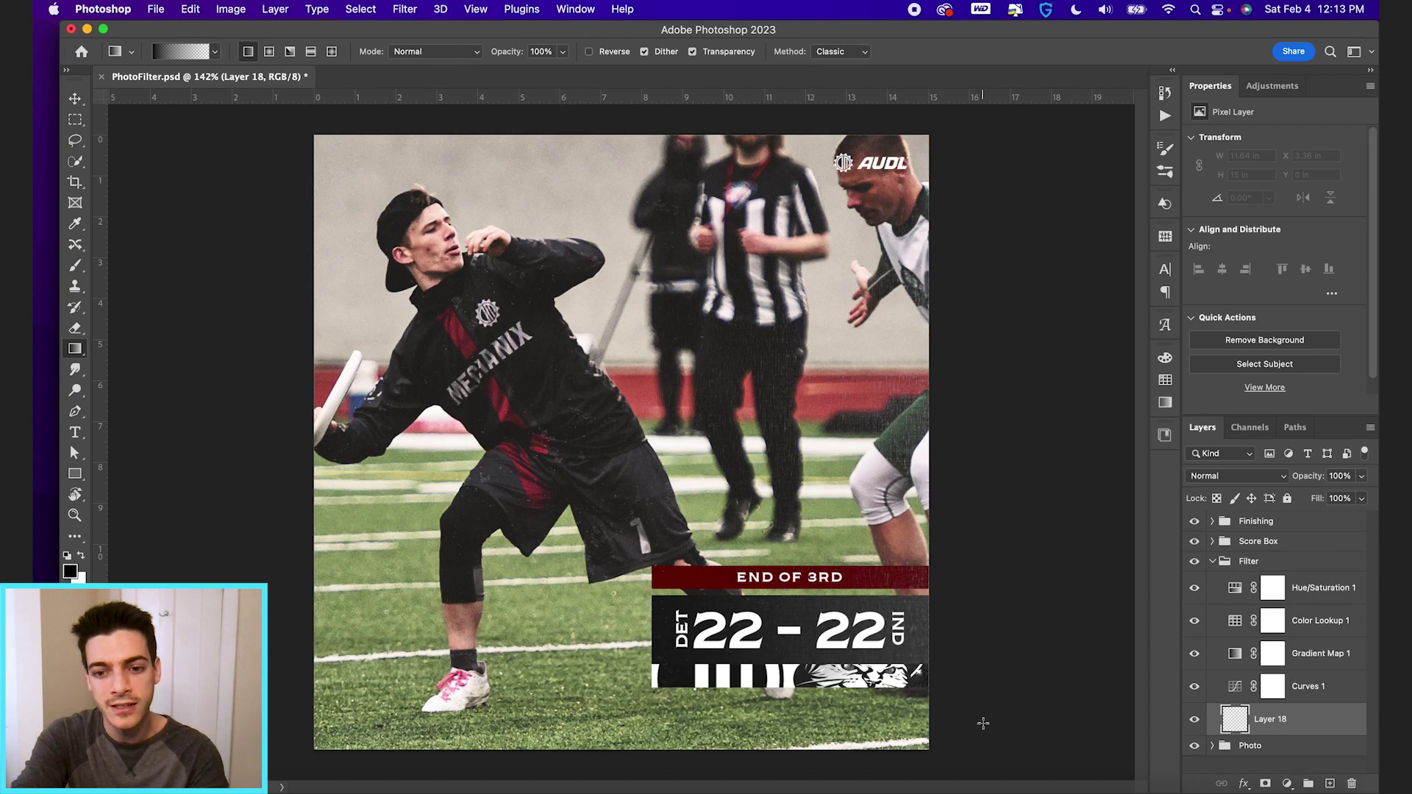
Drag black gradients in from the right edge and set the layer to 61% opacity
left_click_drag(983, 724, 747, 501)
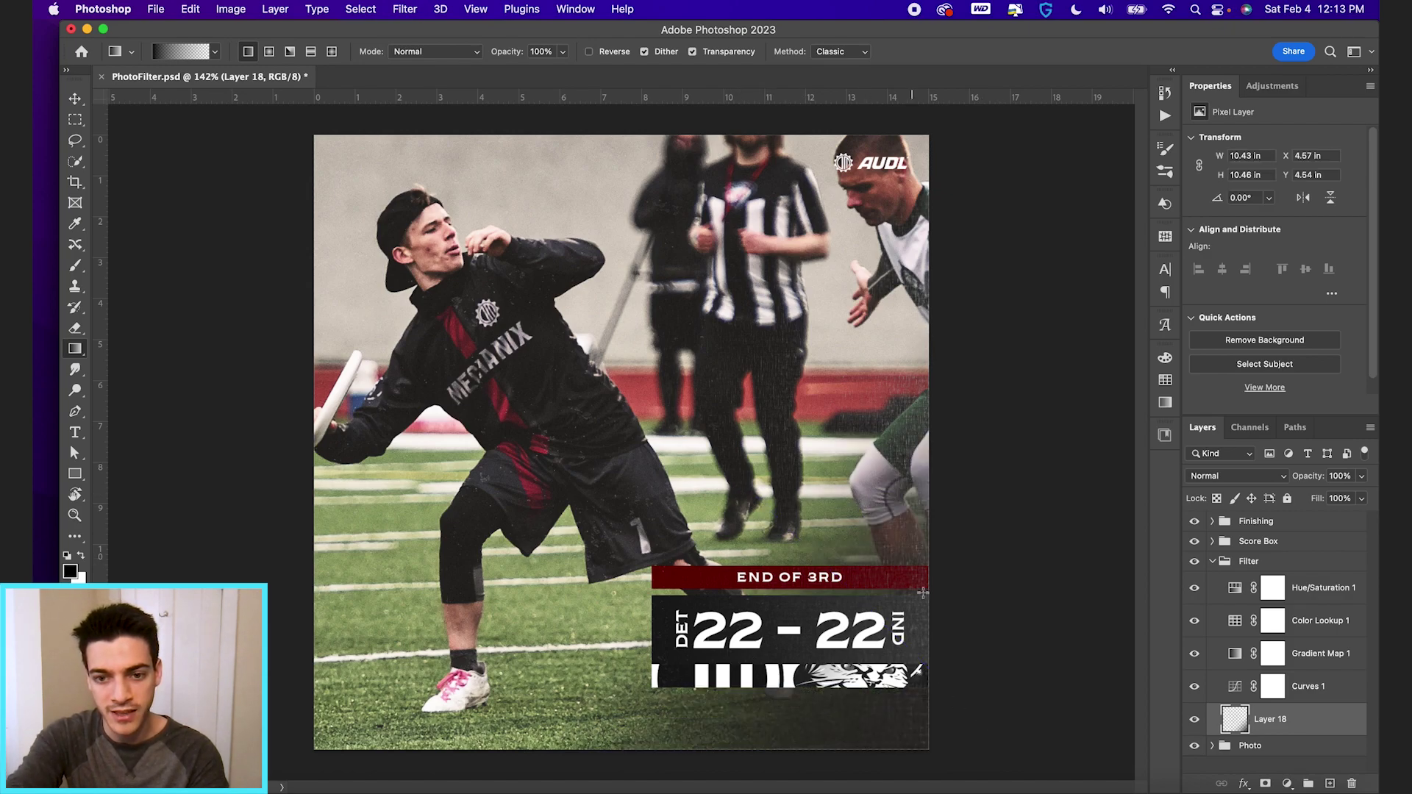
left_click_drag(1037, 462, 812, 474)
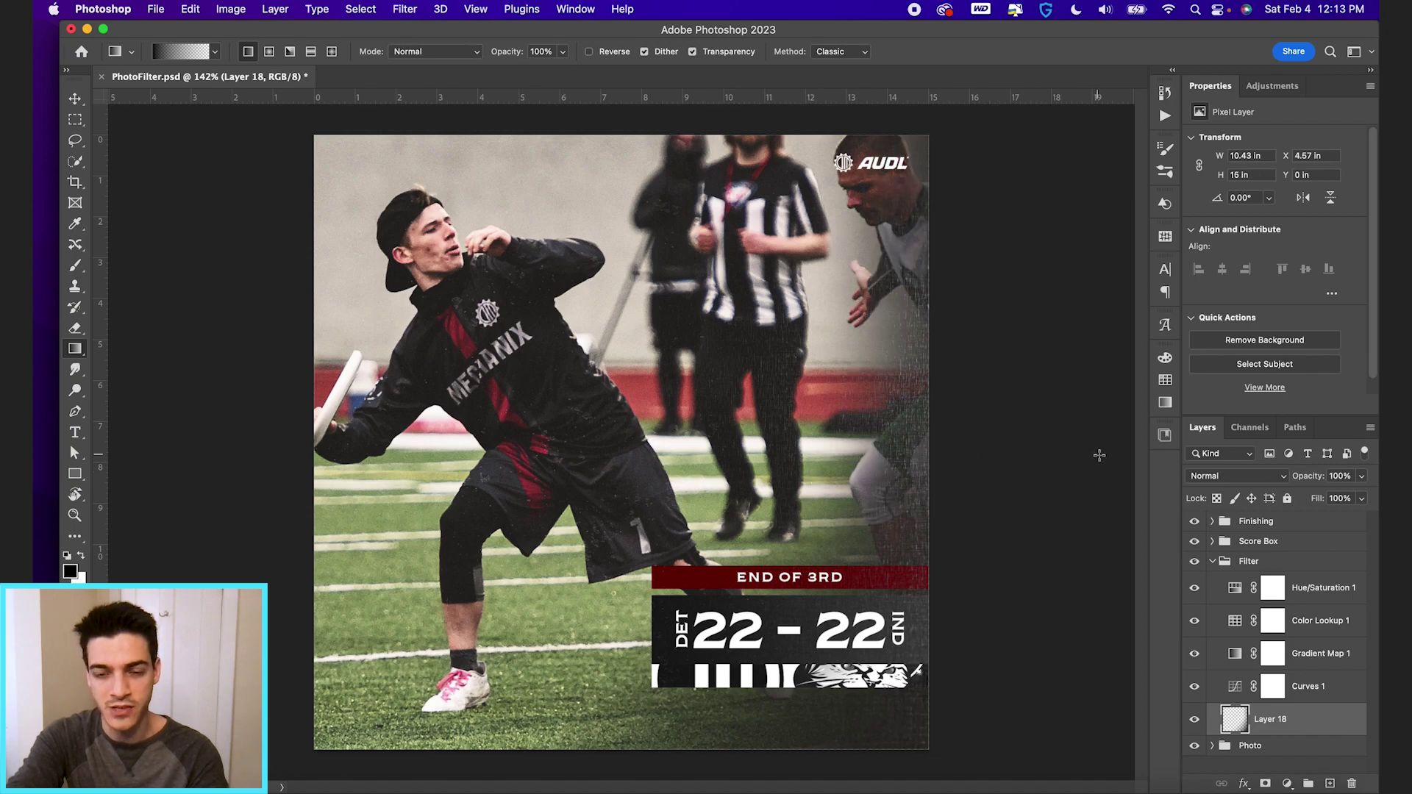
left_click_drag(963, 482, 691, 498)
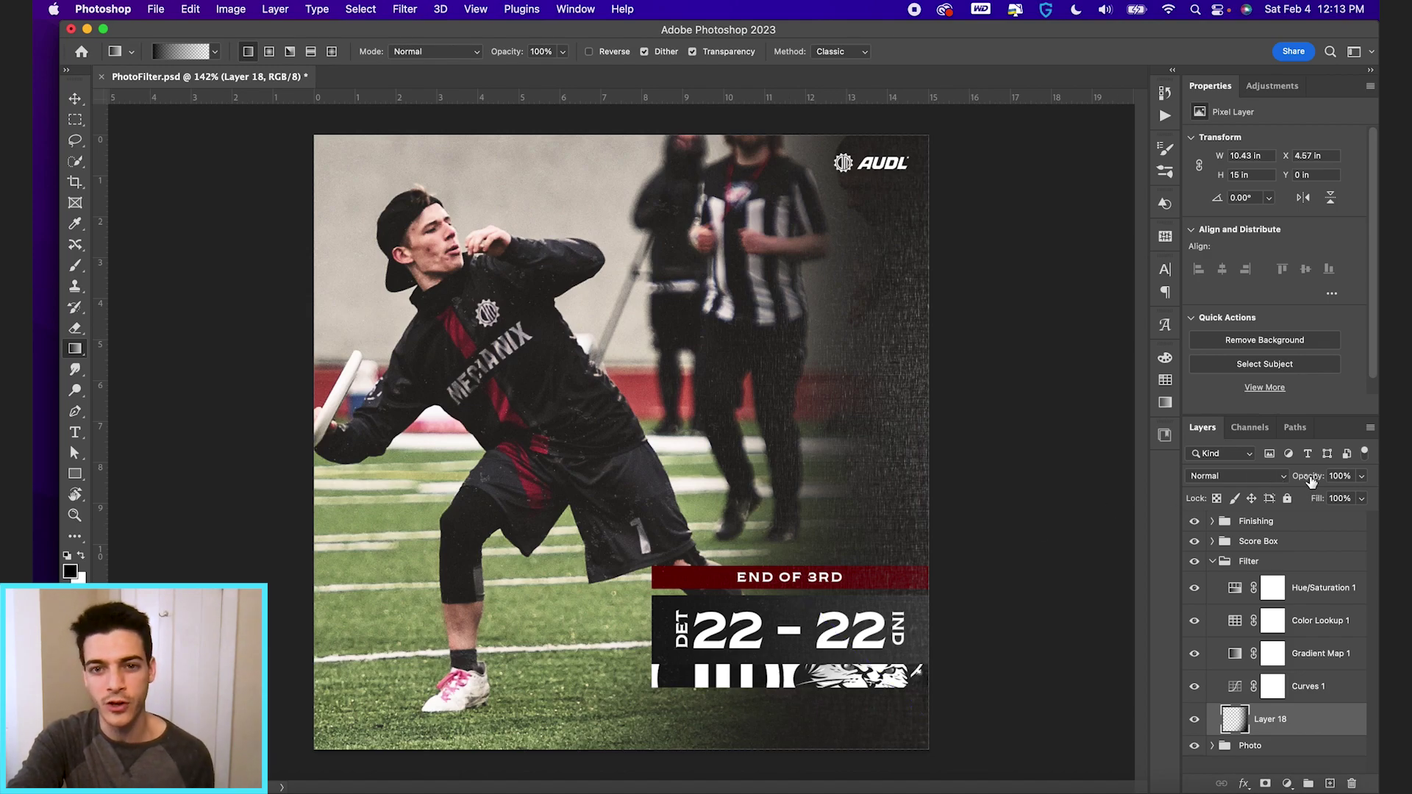
left_click_drag(1309, 478, 1277, 482)
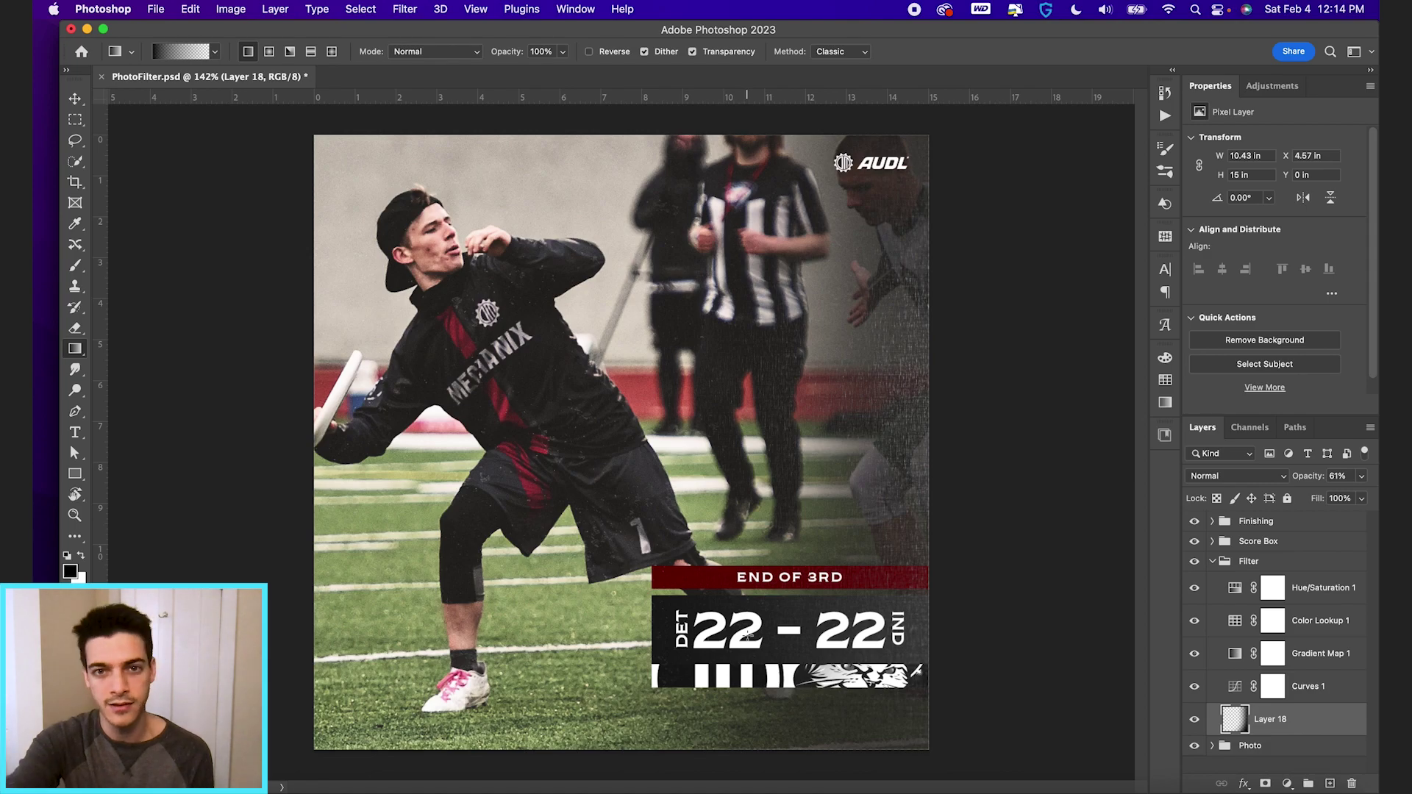
left_click(1214, 565)
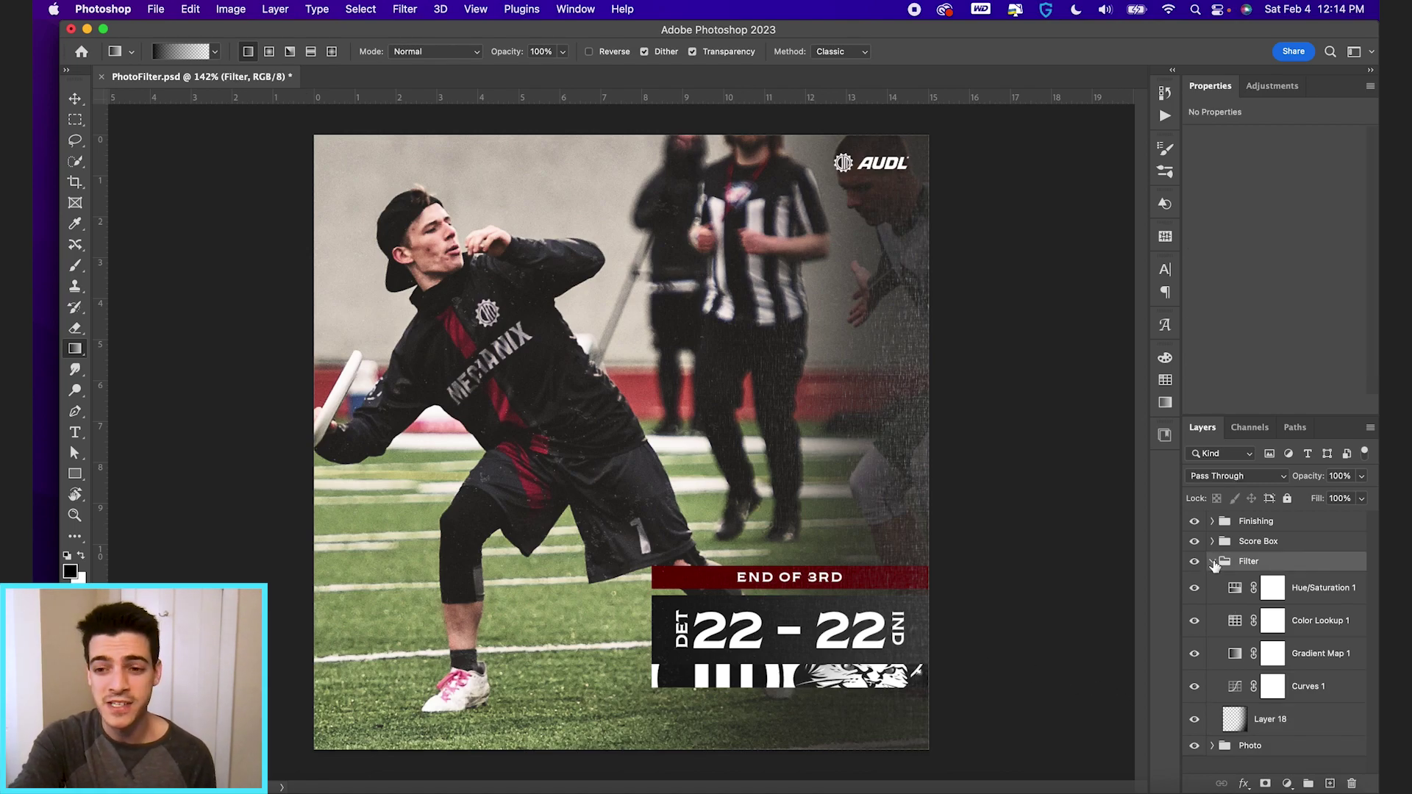
Compare the Filter group on and off, then hide DET1 in the Photo group to show DET2
left_click(1195, 563)
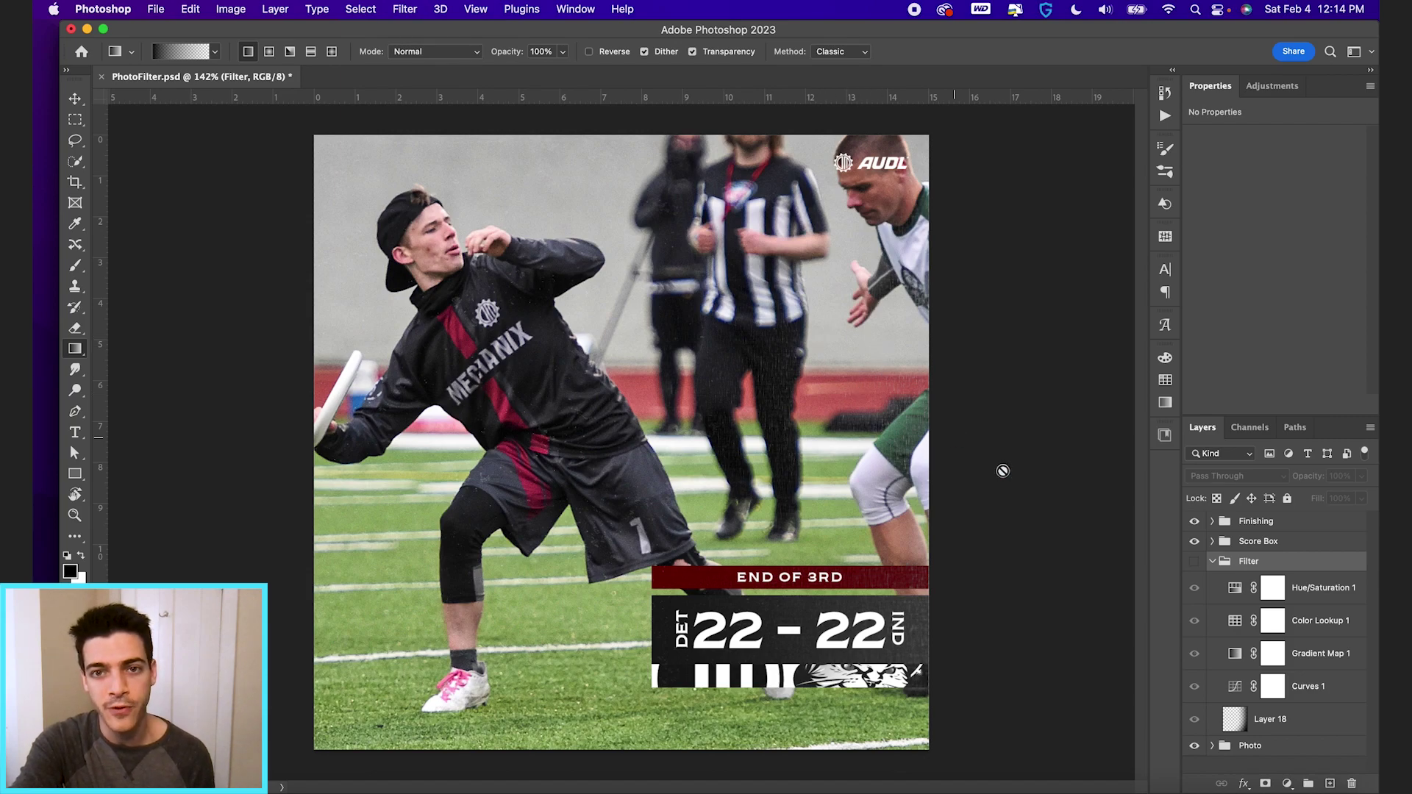
left_click(1194, 563)
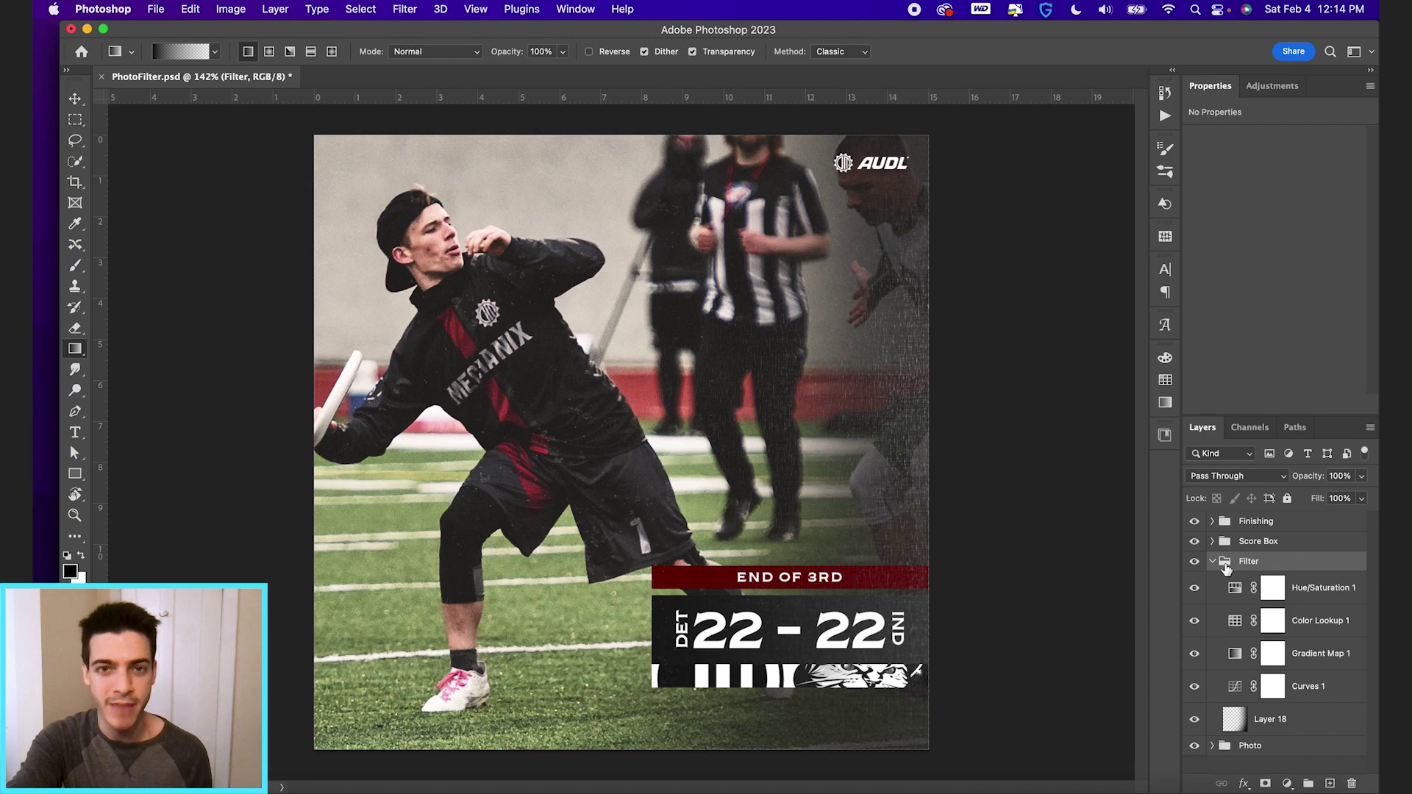
left_click(1213, 562)
left_click(1211, 580)
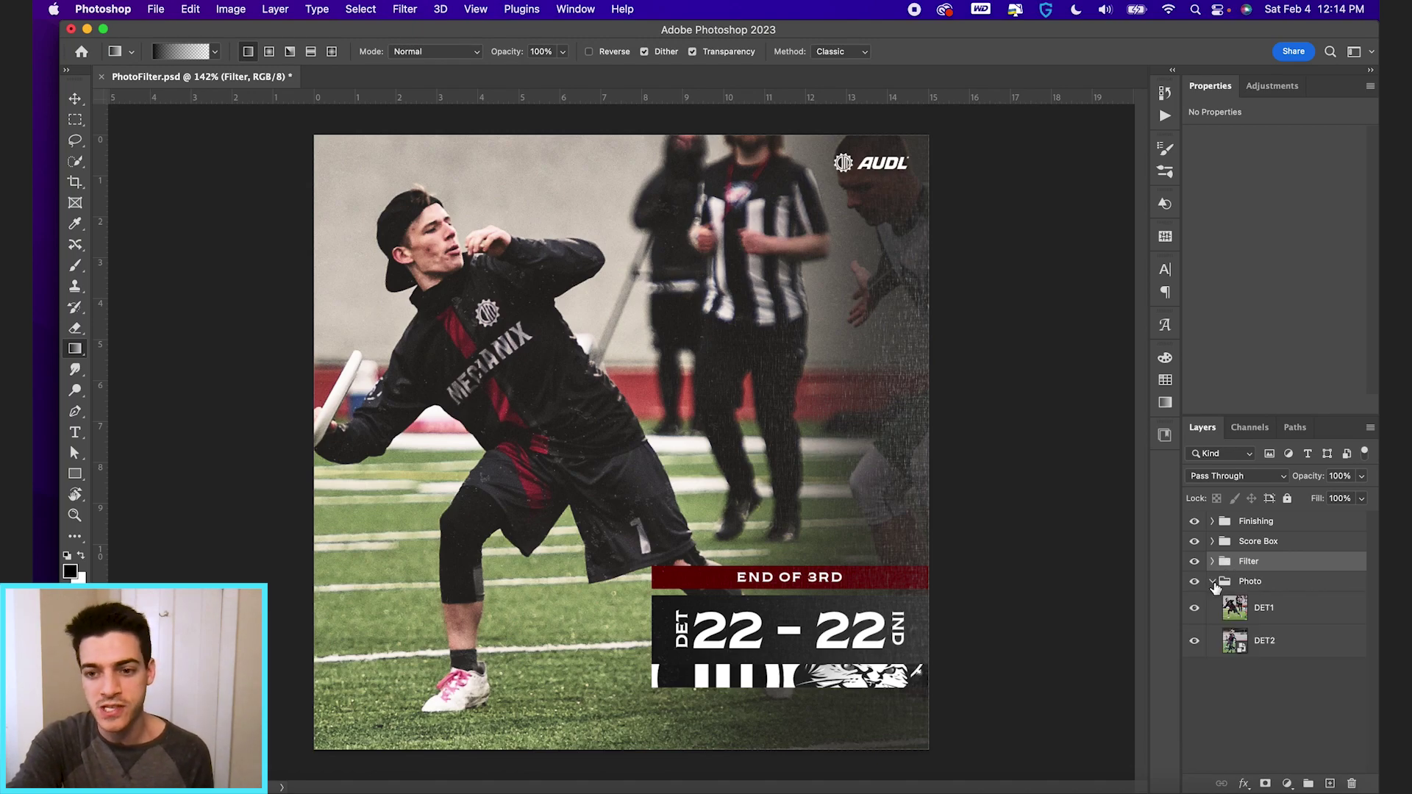
left_click(1194, 610)
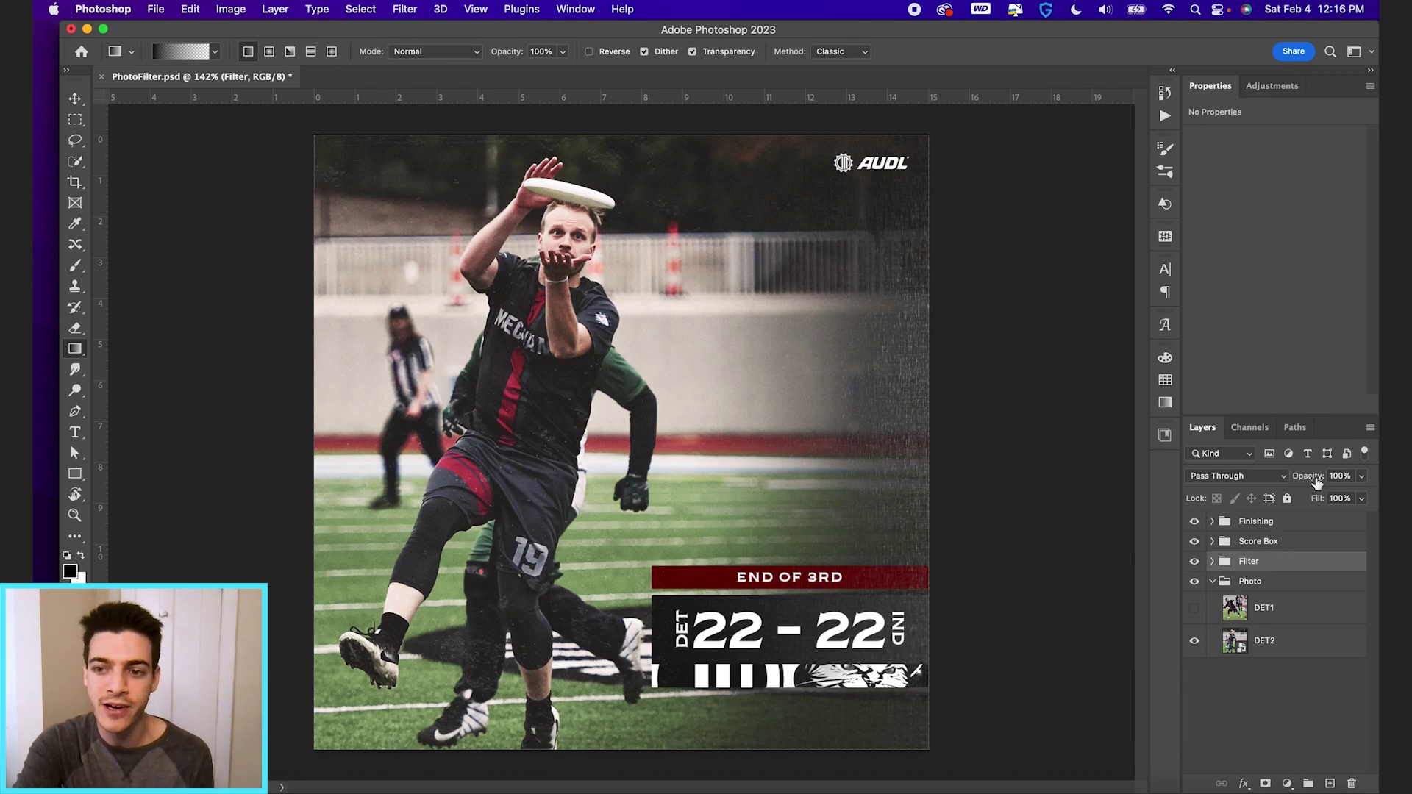
left_click_drag(1302, 478, 1218, 487)
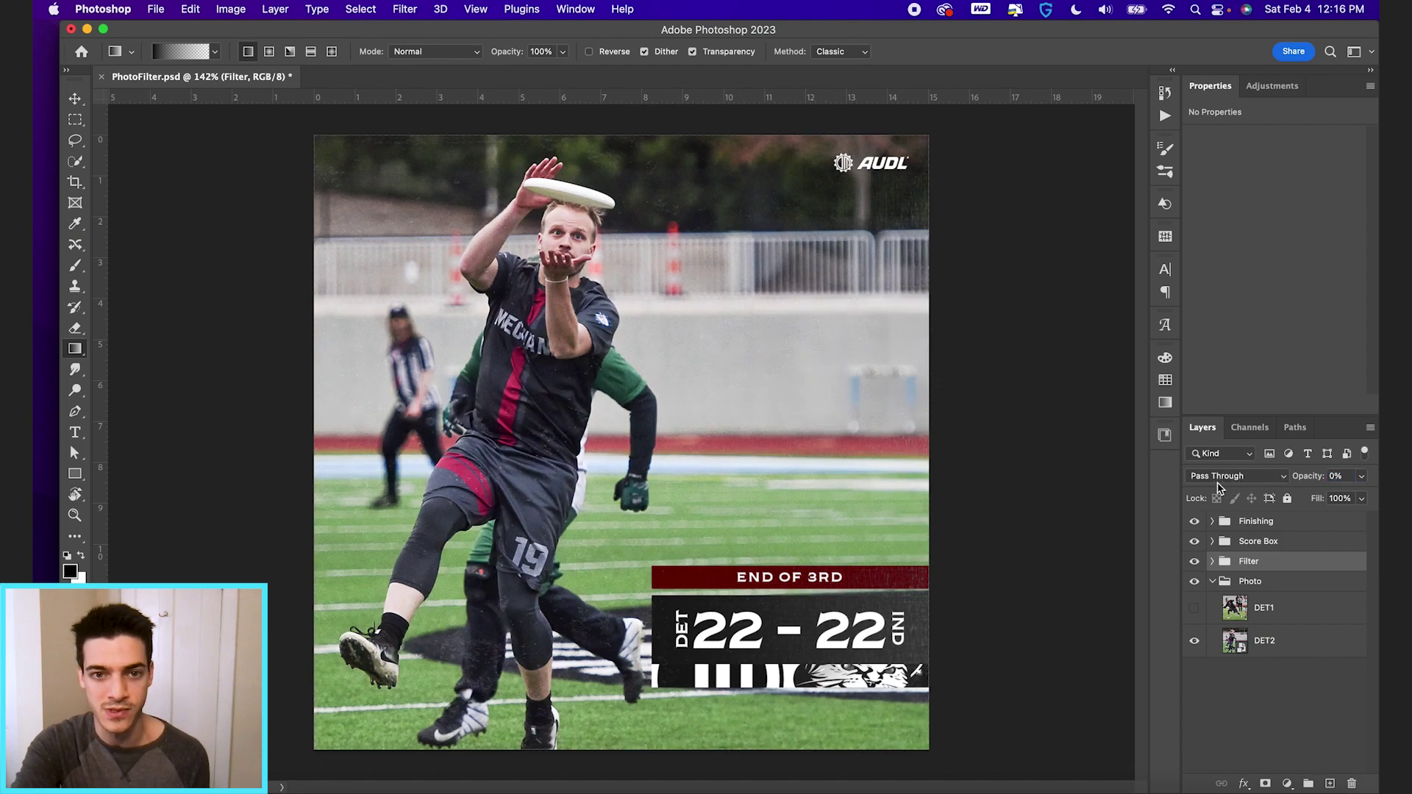
left_click_drag(1307, 479, 1376, 486)
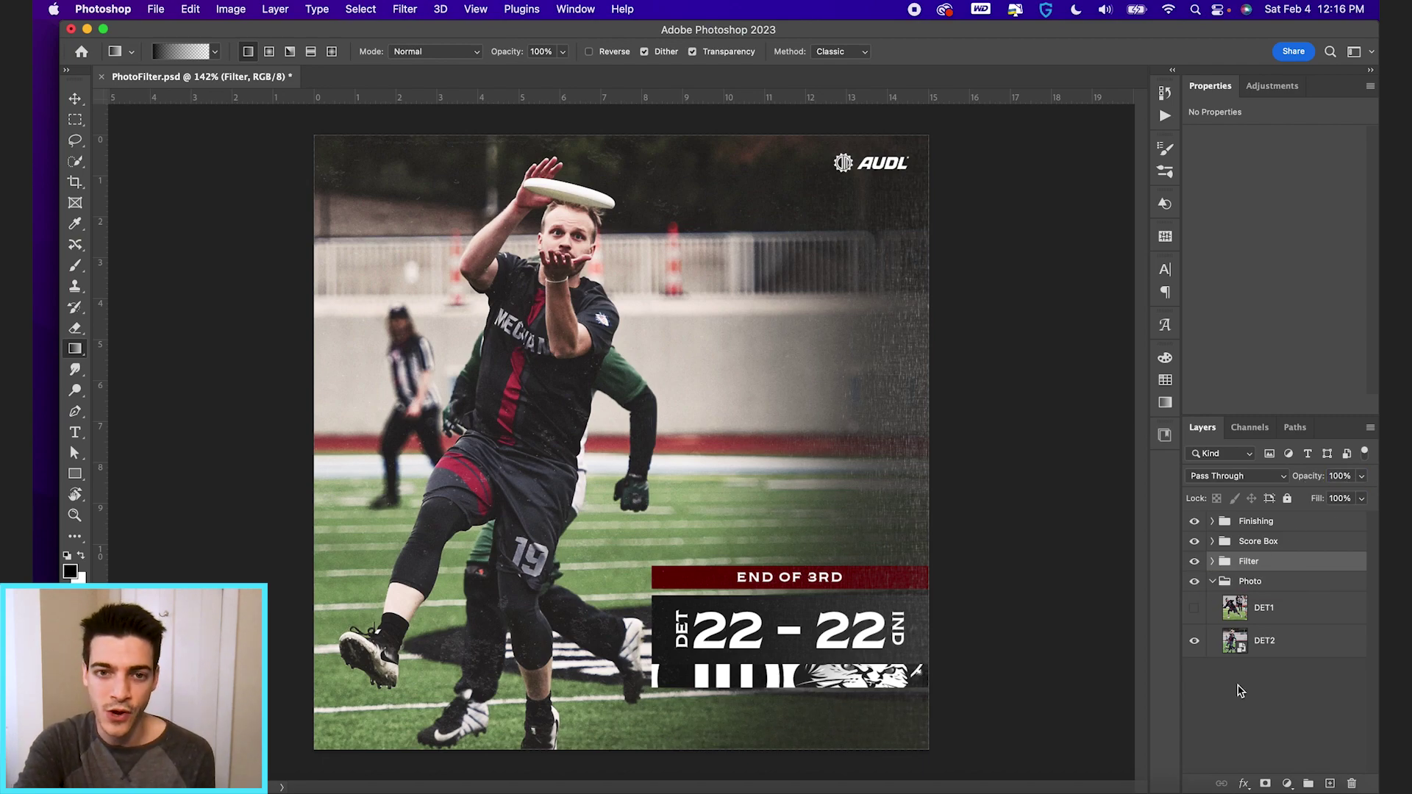
left_click(1287, 783)
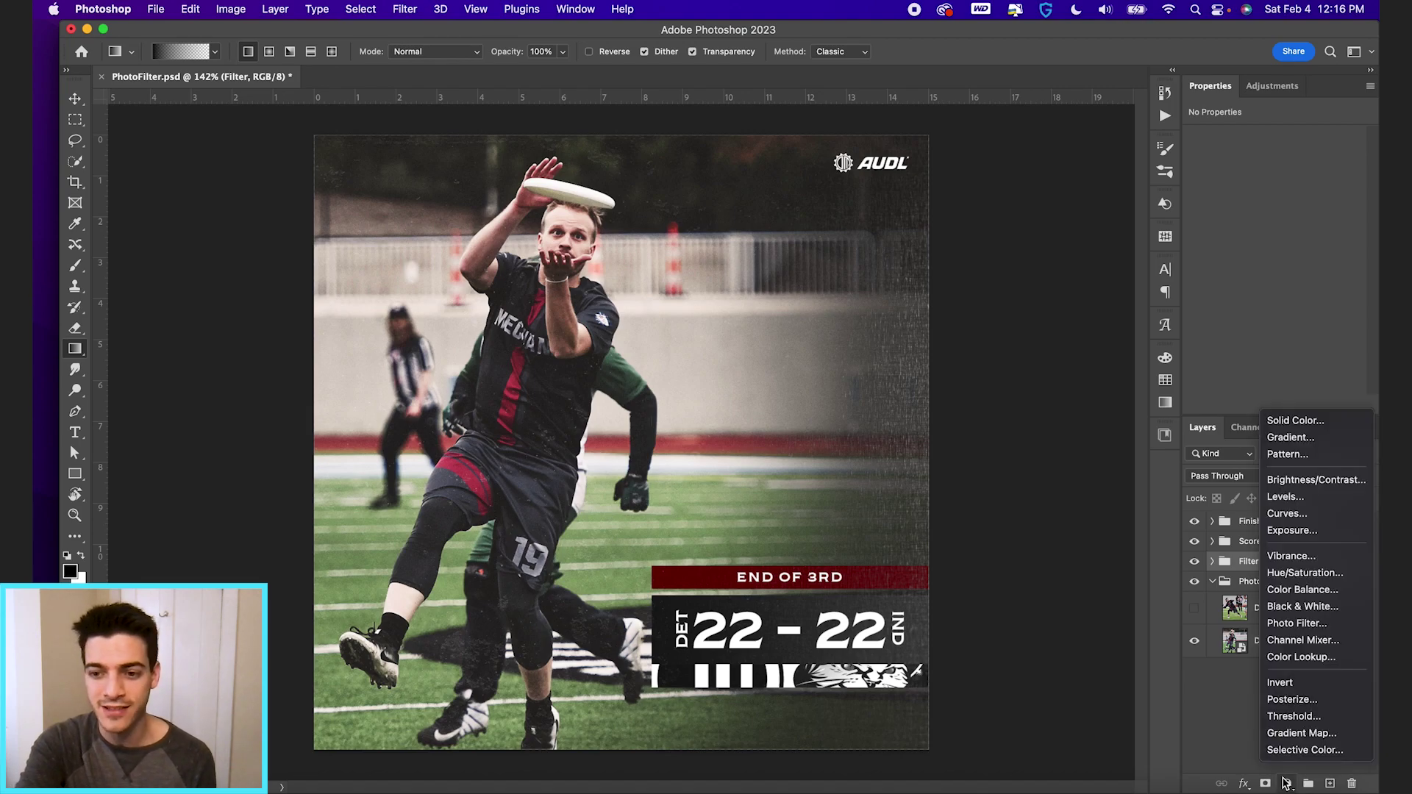
left_click(1195, 721)
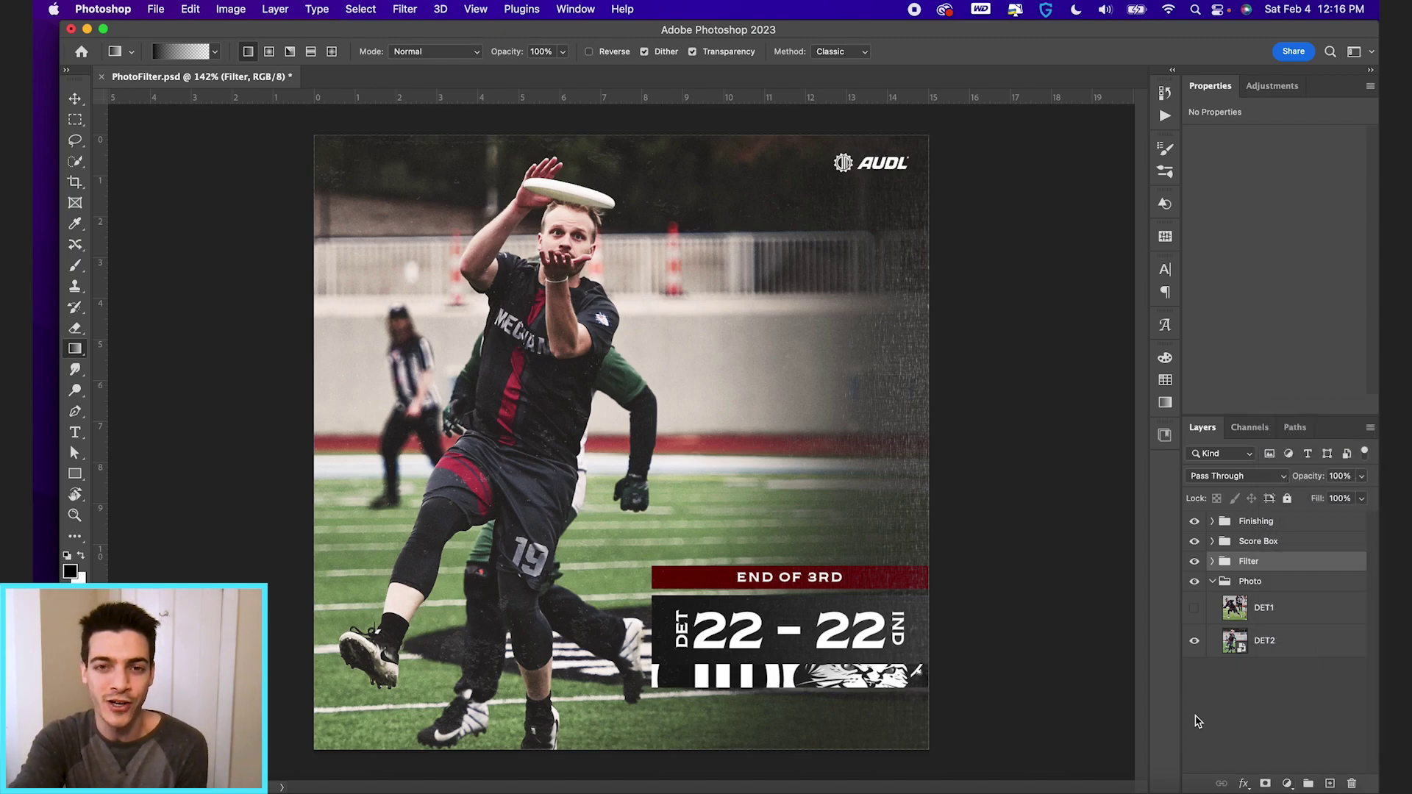